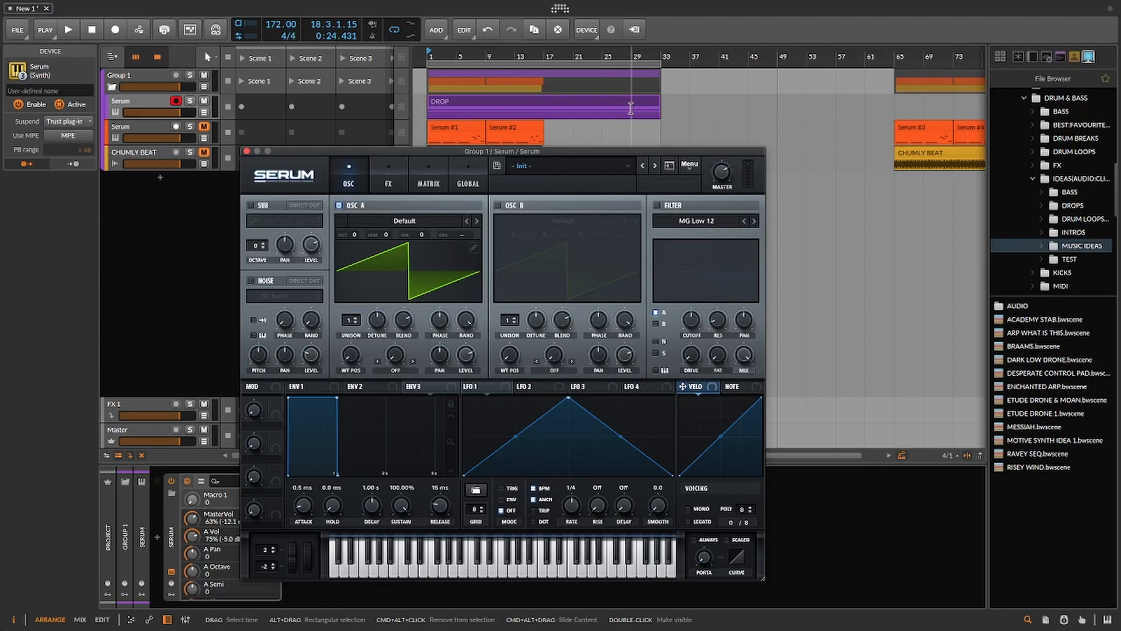
# Open the DROP clip's notes for editing and move the Serum window clear of the notes
pyautogui.moveTo(346, 146); pyautogui.dragTo(648, 197)
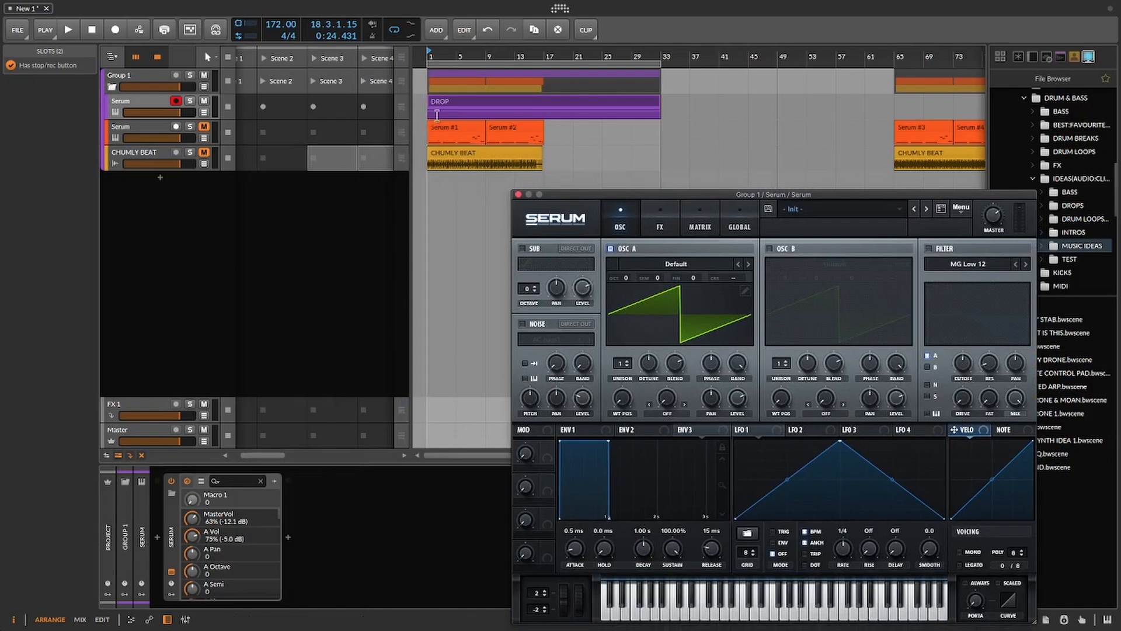
pyautogui.doubleClick(459, 106)
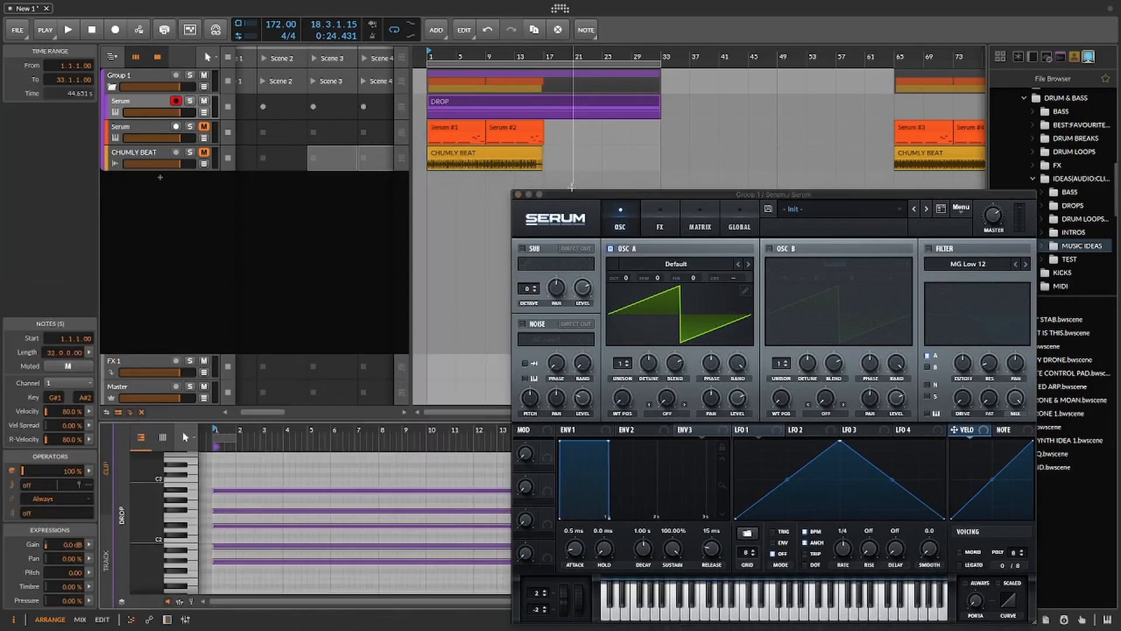
pyautogui.moveTo(570, 195); pyautogui.dragTo(703, 253)
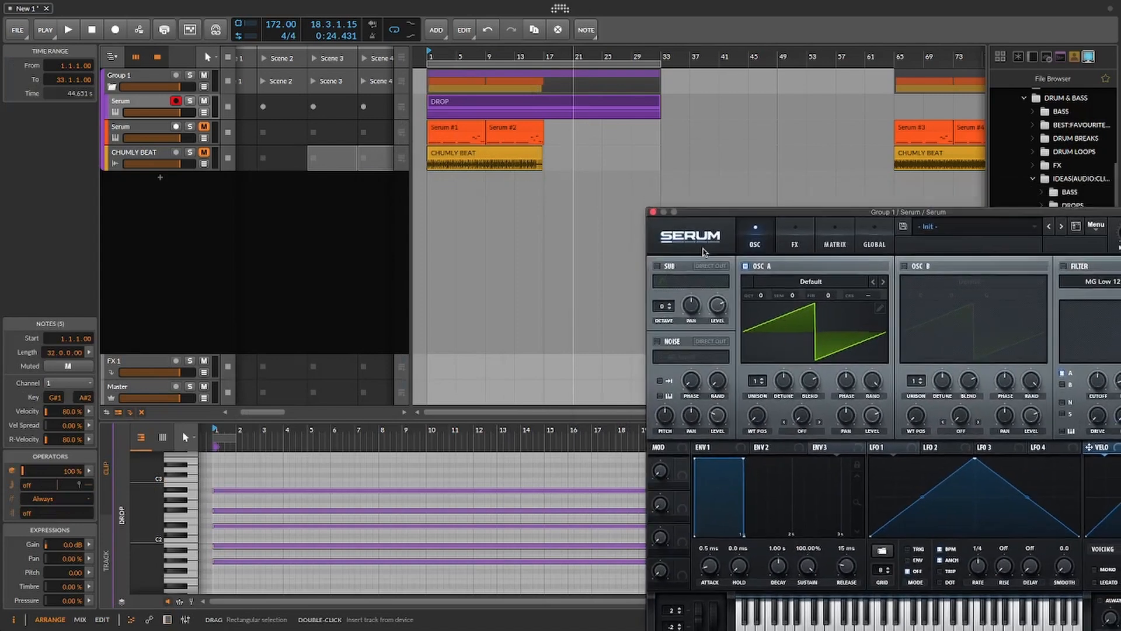
pyautogui.click(260, 474)
pyautogui.moveTo(241, 474); pyautogui.dragTo(259, 581)
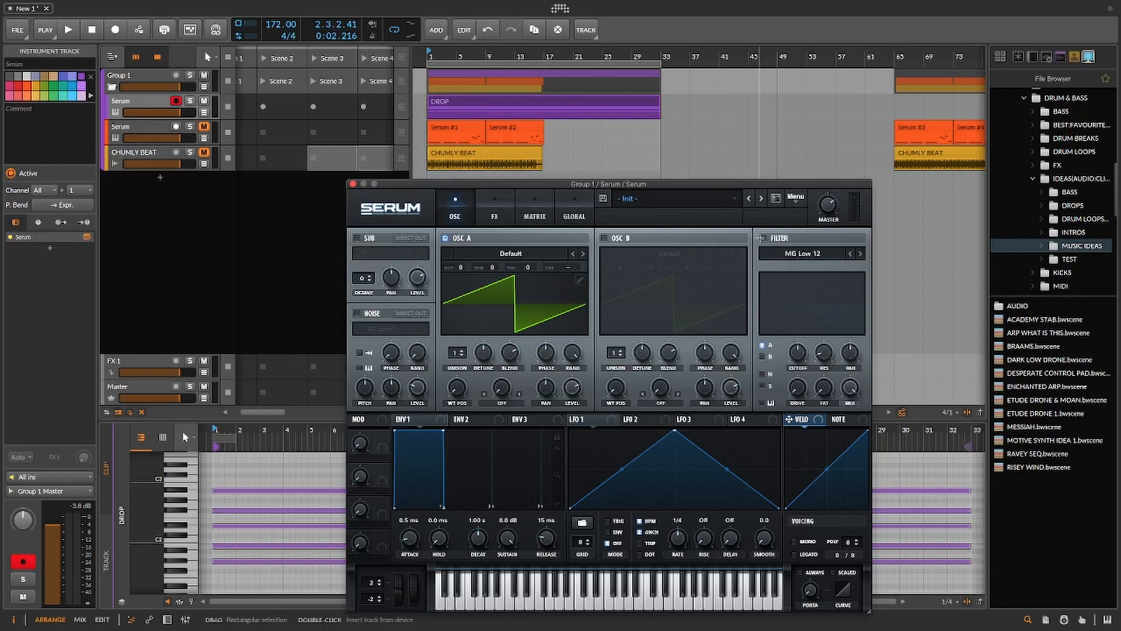
# Enable the MG Low 12 filter, set oscillator A's octave to +1, and sweep the cutoff while the clip plays
pyautogui.click(761, 238)
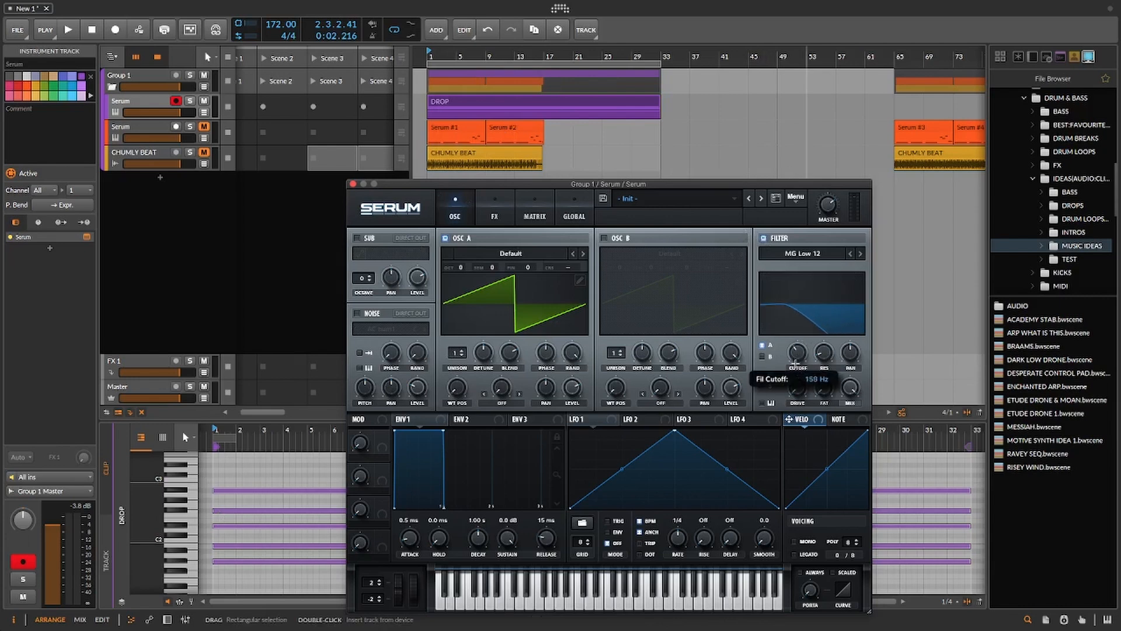
pyautogui.press('space')
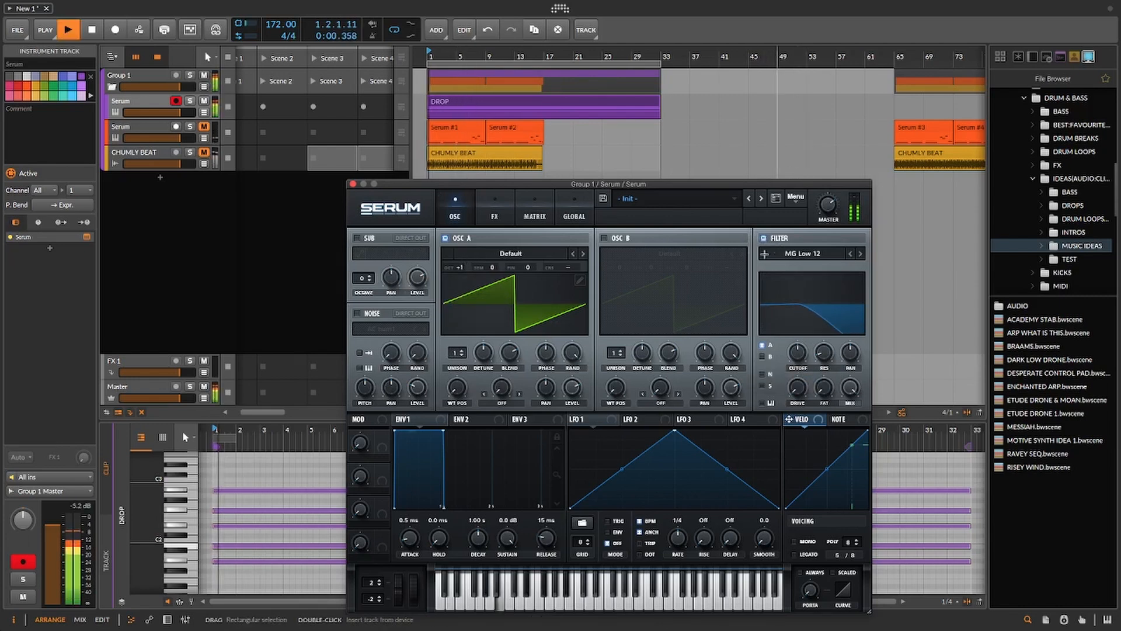
pyautogui.moveTo(809, 351)
pyautogui.mouseDown()
pyautogui.moveTo(819, 324)
pyautogui.moveTo(798, 350)
pyautogui.moveTo(813, 328)
pyautogui.moveTo(812, 338)
pyautogui.mouseUp()
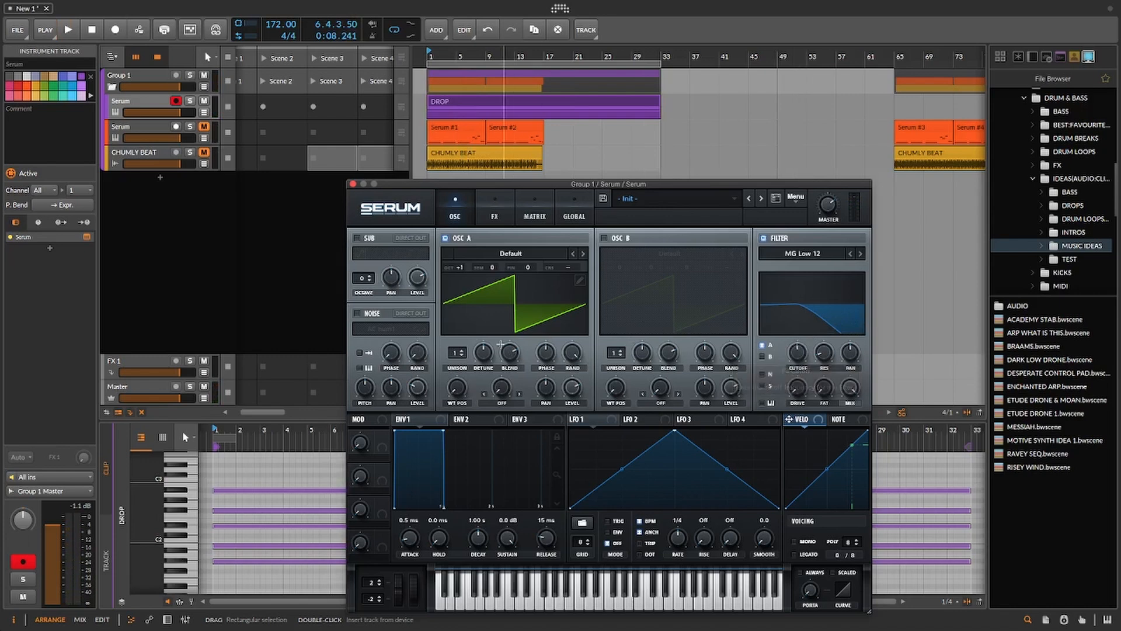
# Set oscillator A's unison to 5 voices and audition the clip while sweeping the filter cutoff
pyautogui.moveTo(459, 352)
pyautogui.mouseDown()
pyautogui.moveTo(471, 324)
pyautogui.moveTo(479, 361)
pyautogui.mouseUp()
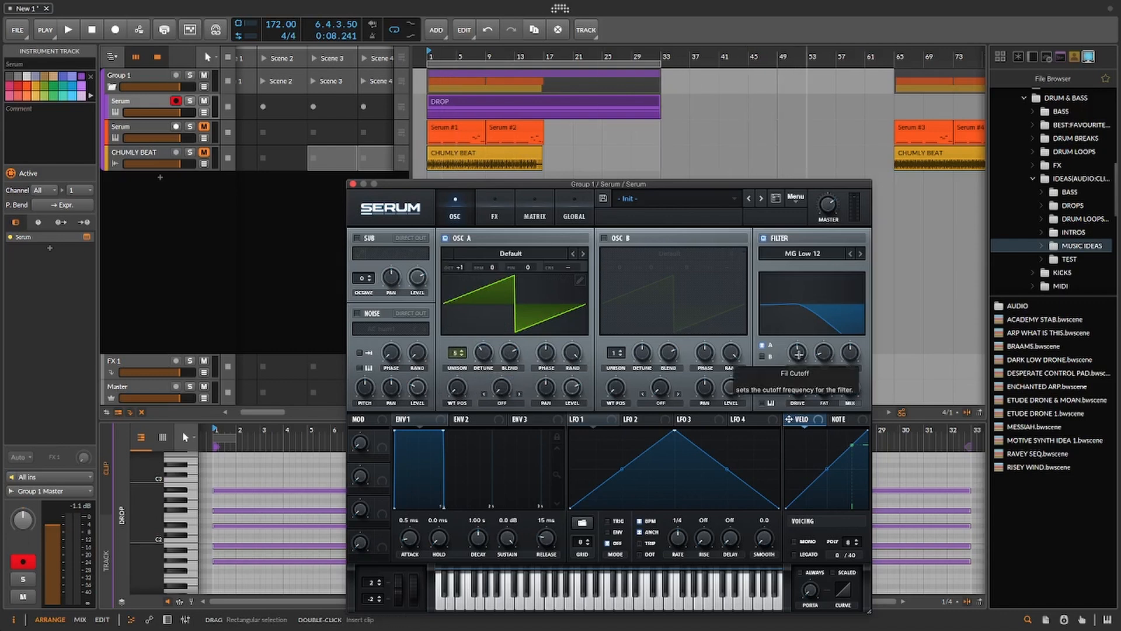
pyautogui.moveTo(799, 354); pyautogui.dragTo(806, 343)
pyautogui.press('space')
pyautogui.press('space')
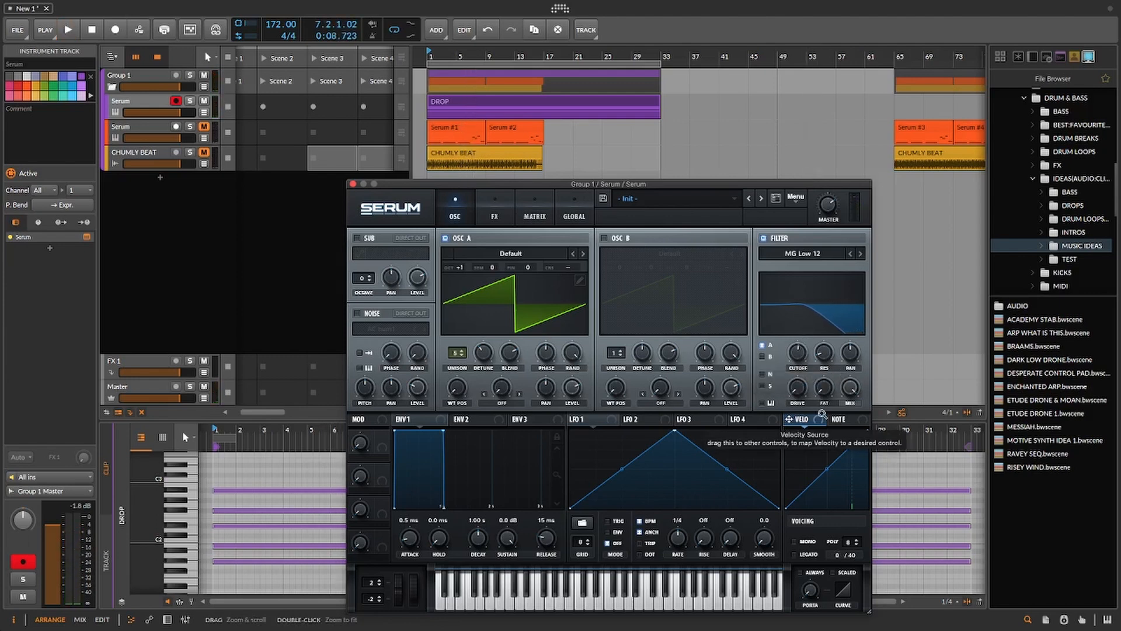
# Enable oscillator B at octave +1 and semitone +7, route it through the filter, and audition the layered sound
pyautogui.click(605, 237)
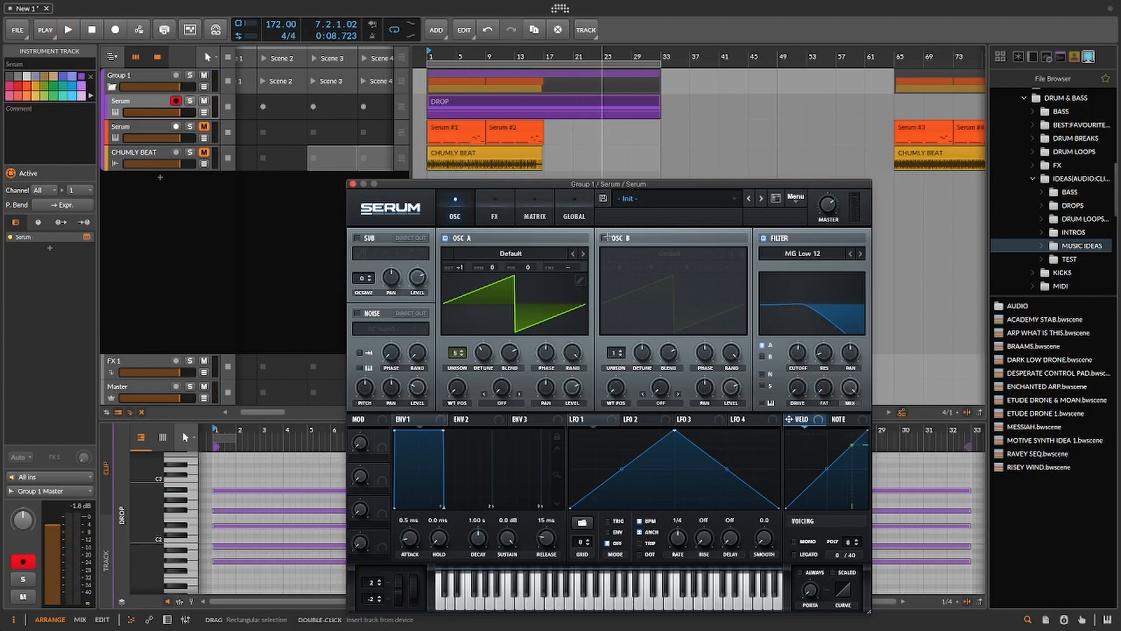
pyautogui.moveTo(621, 267); pyautogui.dragTo(656, 262)
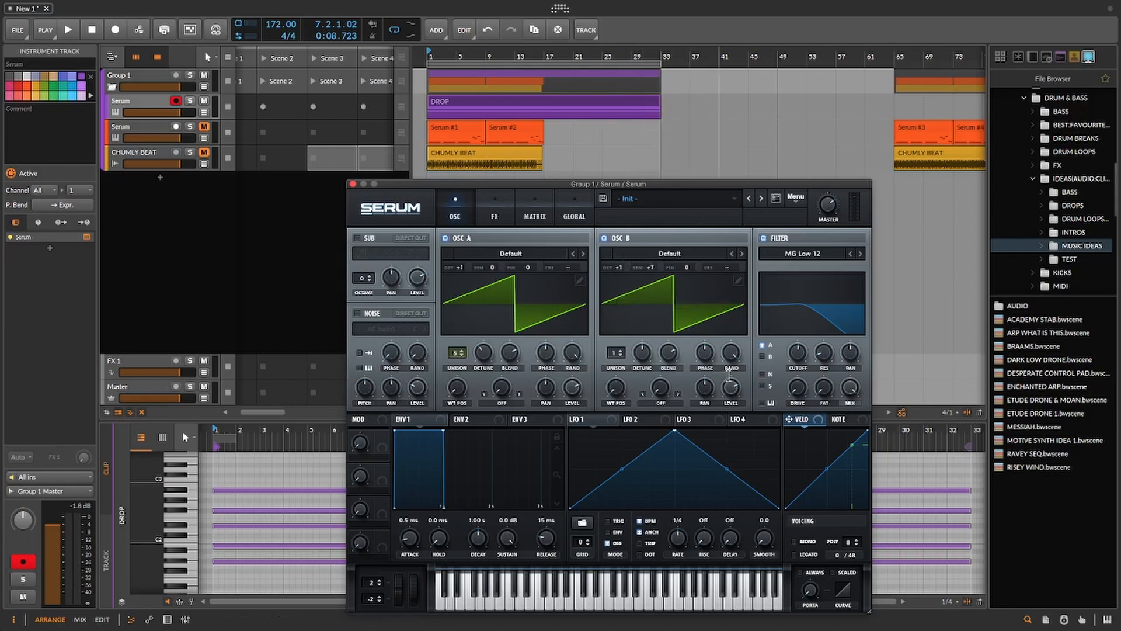
pyautogui.moveTo(797, 354)
pyautogui.mouseDown()
pyautogui.moveTo(796, 368)
pyautogui.moveTo(797, 339)
pyautogui.mouseUp()
pyautogui.press('space')
pyautogui.press('space')
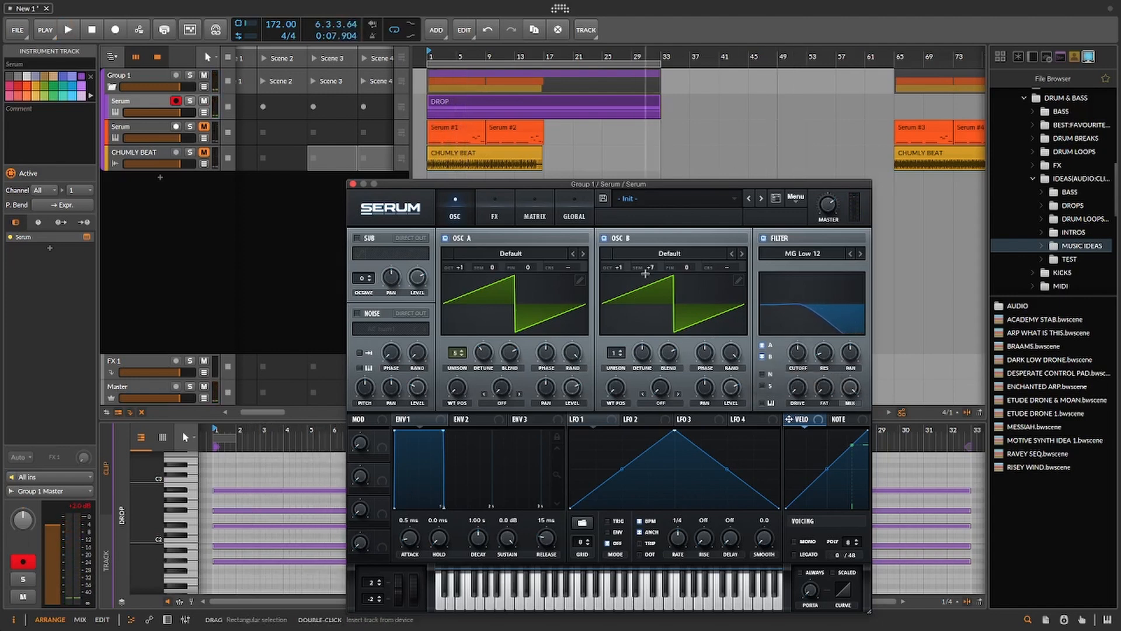
# Set oscillator B's unison to 5 voices and sweep the filter cutoff during playback
pyautogui.moveTo(653, 268); pyautogui.dragTo(638, 266)
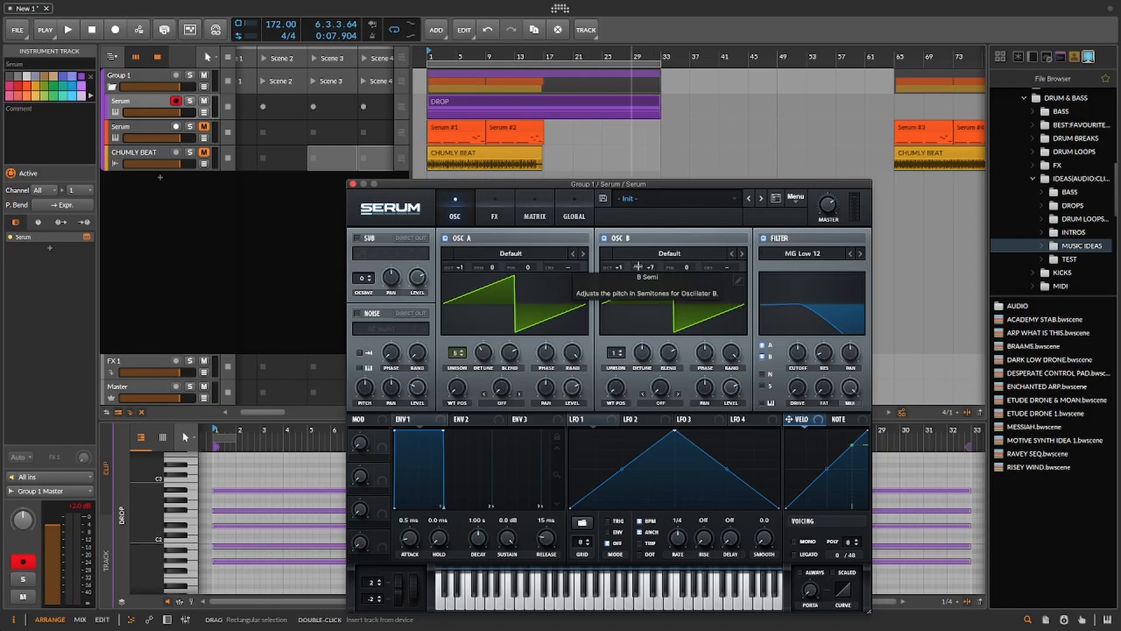
pyautogui.click(615, 351)
pyautogui.moveTo(623, 326); pyautogui.dragTo(643, 371)
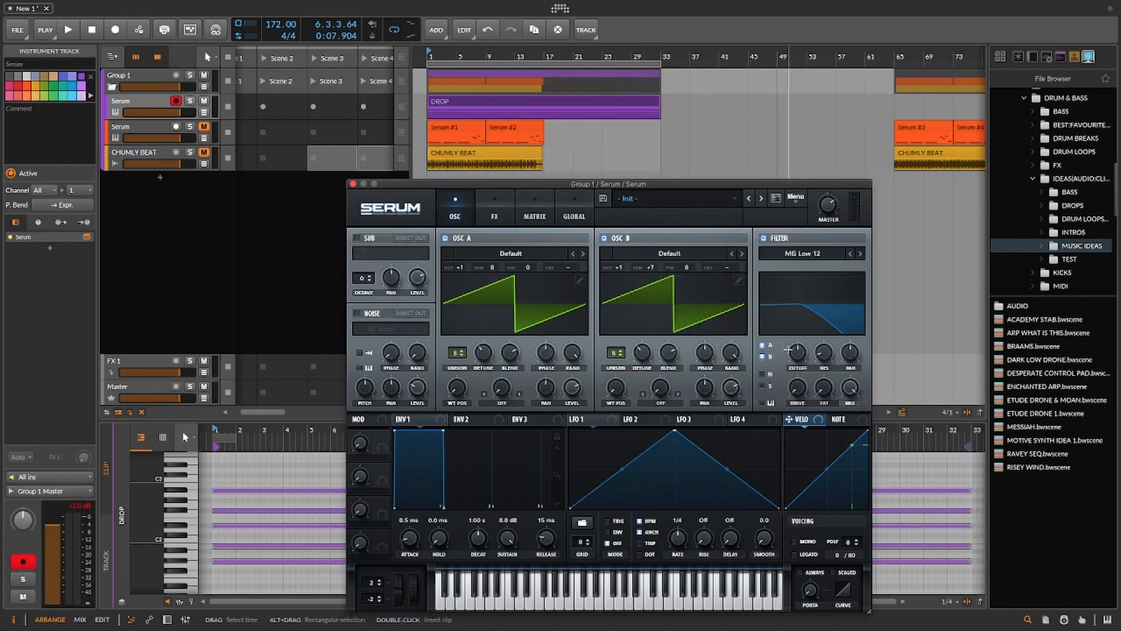
pyautogui.moveTo(798, 352)
pyautogui.press('space')
pyautogui.moveTo(798, 352)
pyautogui.mouseDown()
pyautogui.moveTo(805, 337)
pyautogui.moveTo(803, 346)
pyautogui.mouseUp()
pyautogui.press('space')
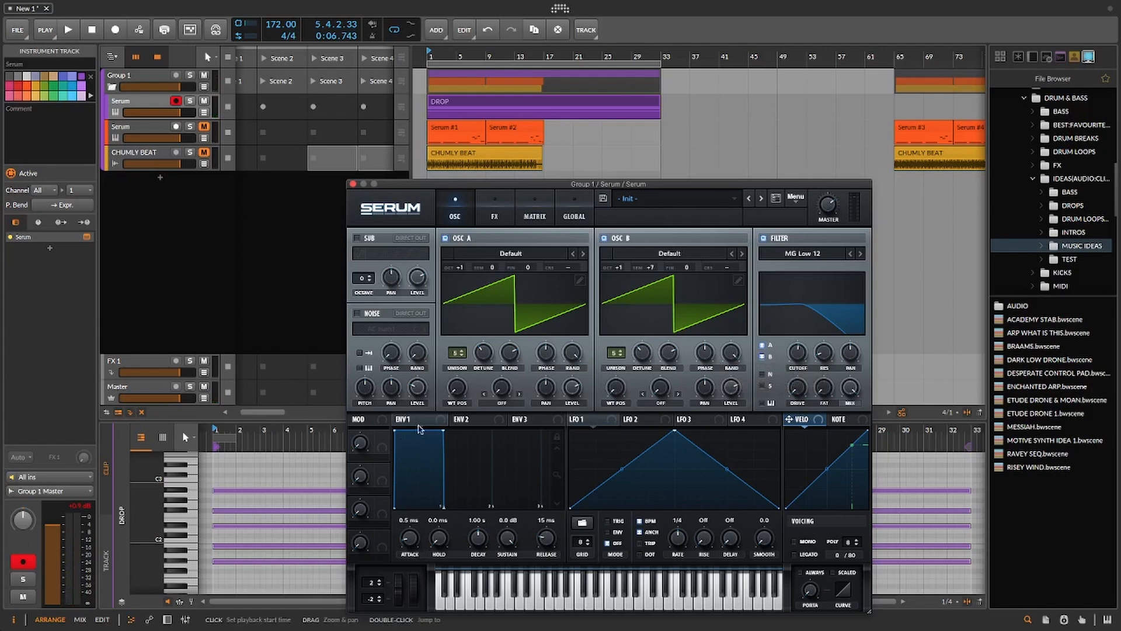
# Set Envelope 1's attack to 980 ms, bend its attack curve upward into a convex rise, and audition the fade-in
pyautogui.moveTo(404, 536); pyautogui.dragTo(422, 498)
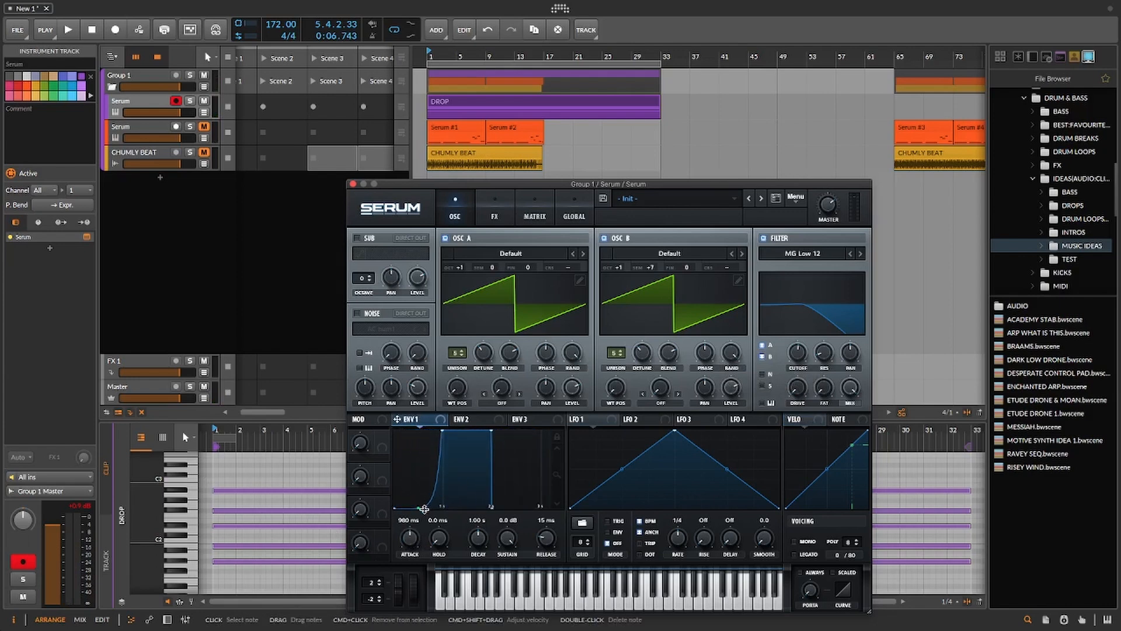
pyautogui.press('space')
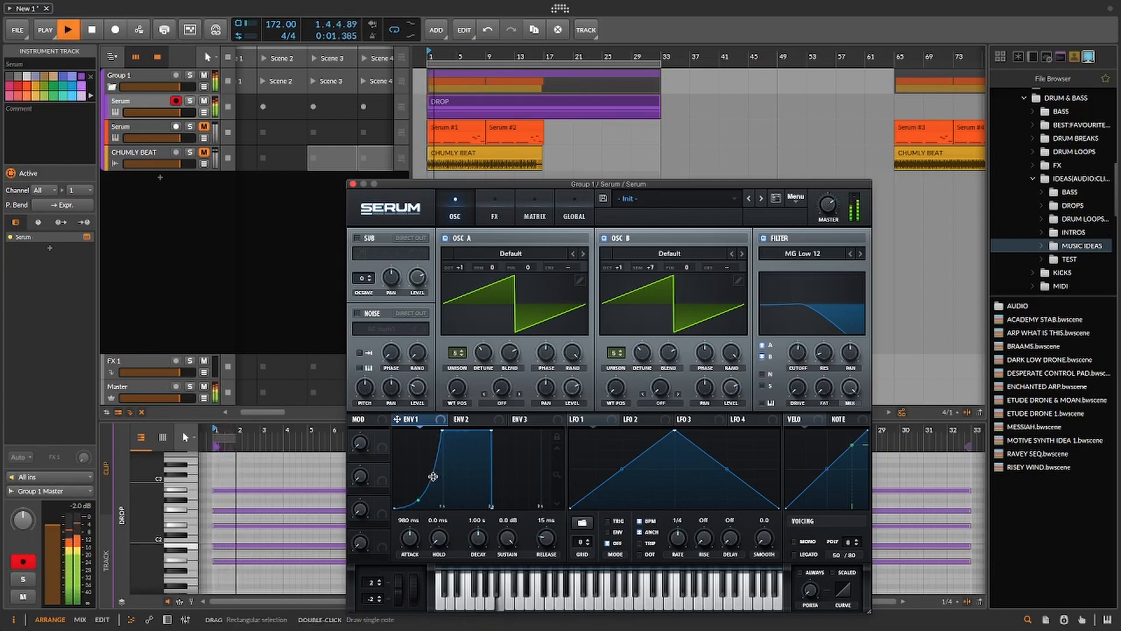
pyautogui.press('space')
pyautogui.moveTo(433, 479); pyautogui.dragTo(439, 460)
pyautogui.press('space')
pyautogui.press('space')
pyautogui.press('space')
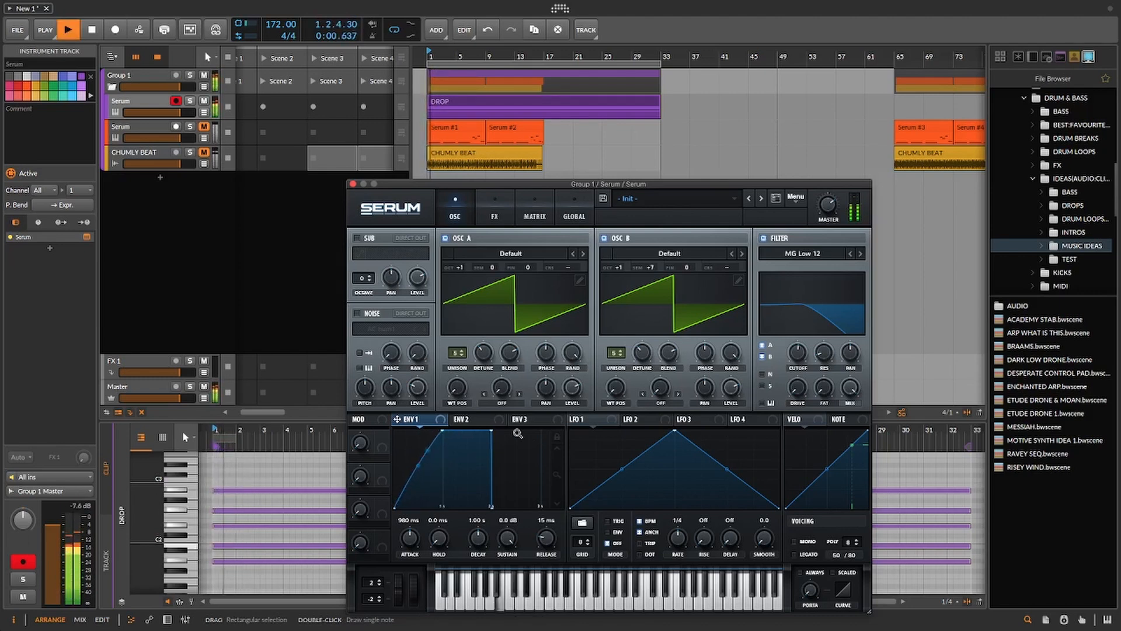
pyautogui.press('space')
# Shape Envelope 1 with a 1.02 s decay, -1.1 dB sustain and 525 ms release, auditioning the clip
pyautogui.moveTo(492, 430); pyautogui.dragTo(494, 440)
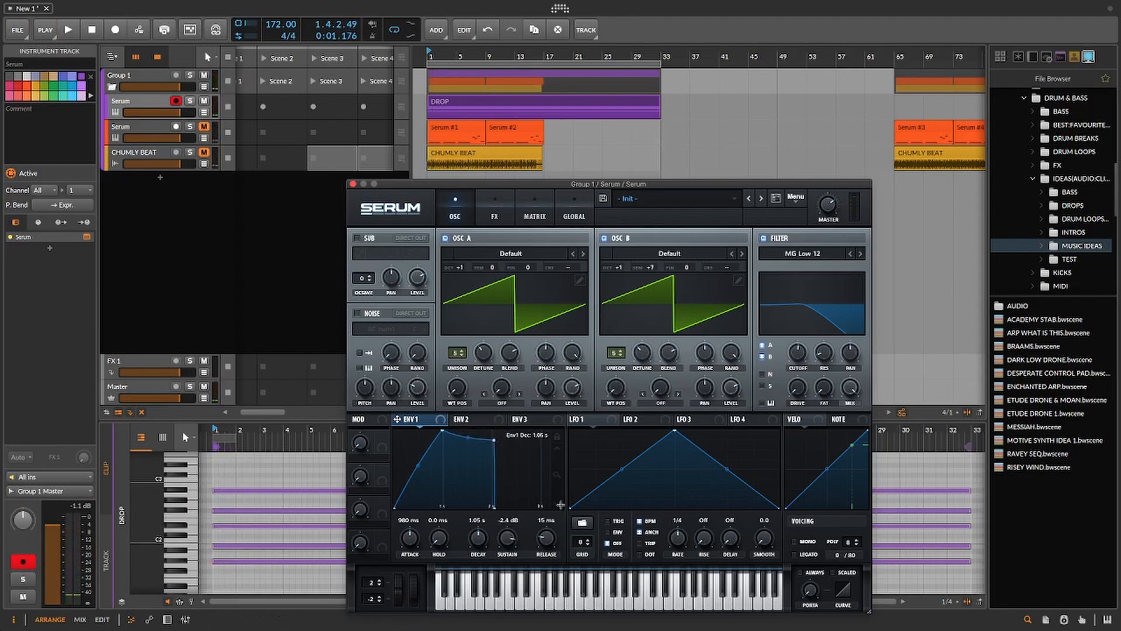
pyautogui.press('space')
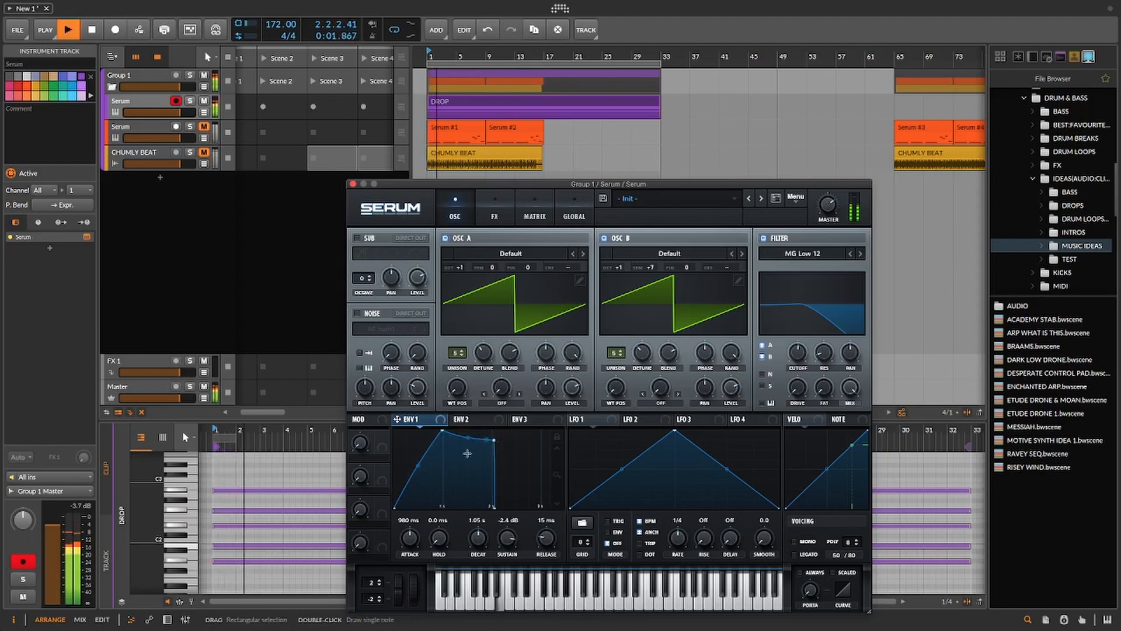
pyautogui.press('space')
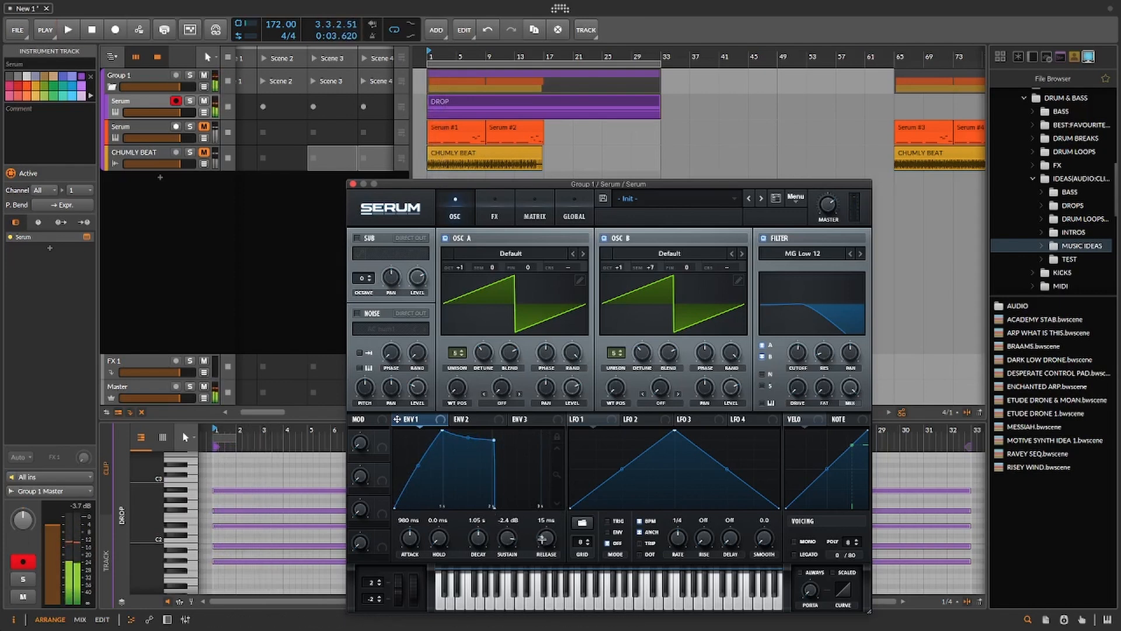
pyautogui.moveTo(547, 538); pyautogui.dragTo(551, 516)
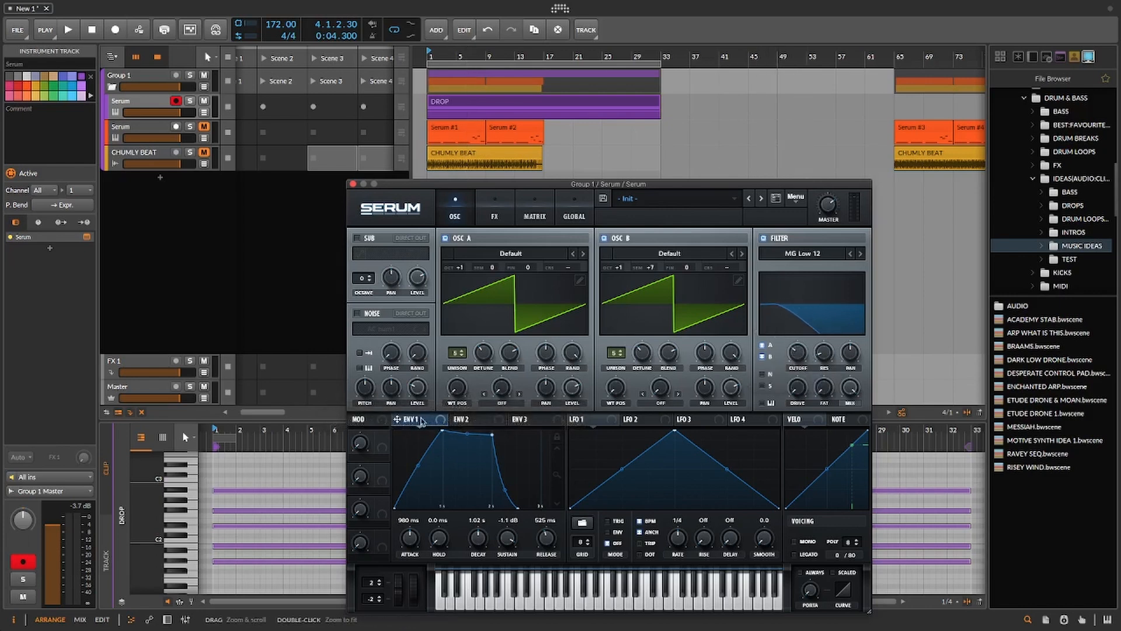
# Assign Envelope 1 to the filter cutoff and adjust the modulation amount while the clip plays
pyautogui.moveTo(442, 417); pyautogui.dragTo(795, 352)
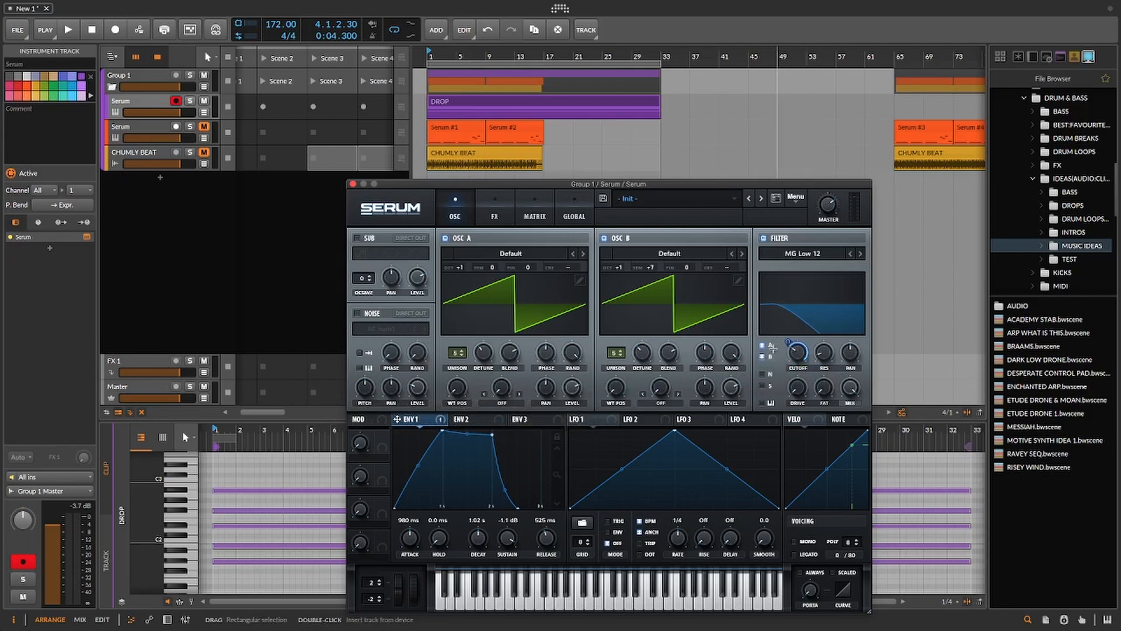
pyautogui.press('space')
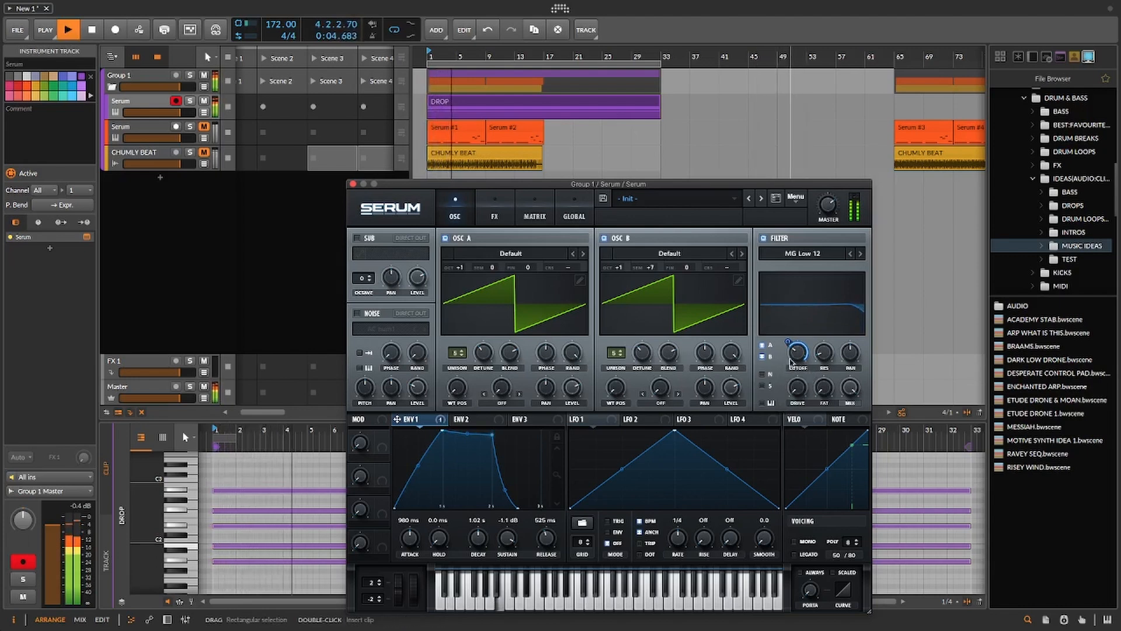
pyautogui.moveTo(788, 343); pyautogui.dragTo(780, 369)
pyautogui.moveTo(780, 372); pyautogui.dragTo(794, 346)
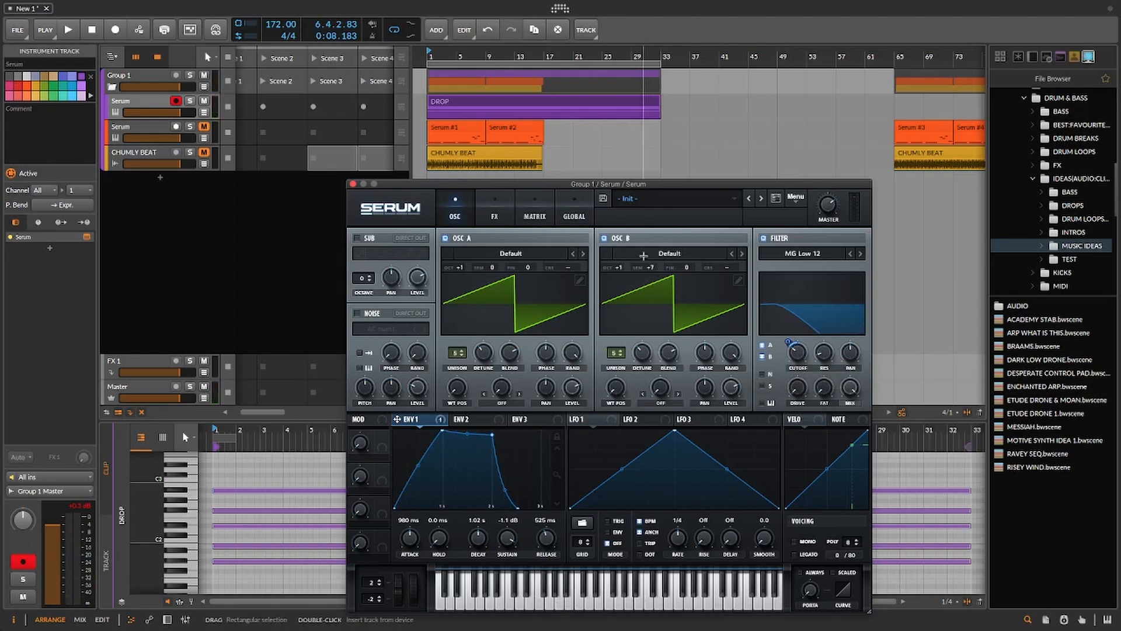
# Load the Analog wavetable Basic Shapes into oscillator B and audition it with oscillator A switched off
pyautogui.click(647, 277)
pyautogui.moveTo(670, 270)
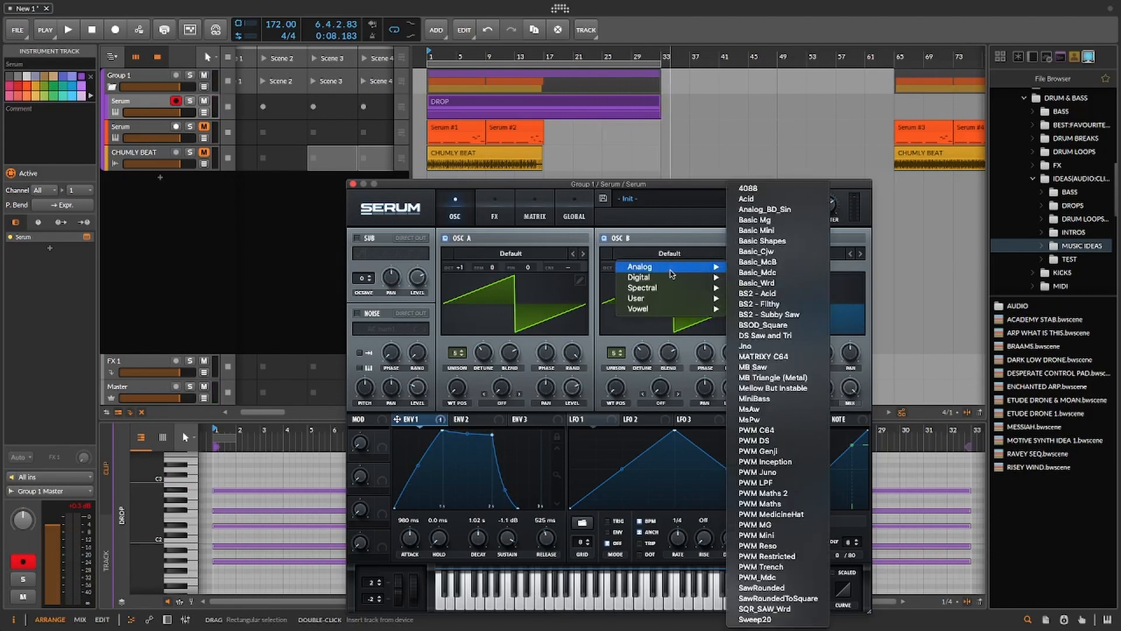
pyautogui.click(766, 240)
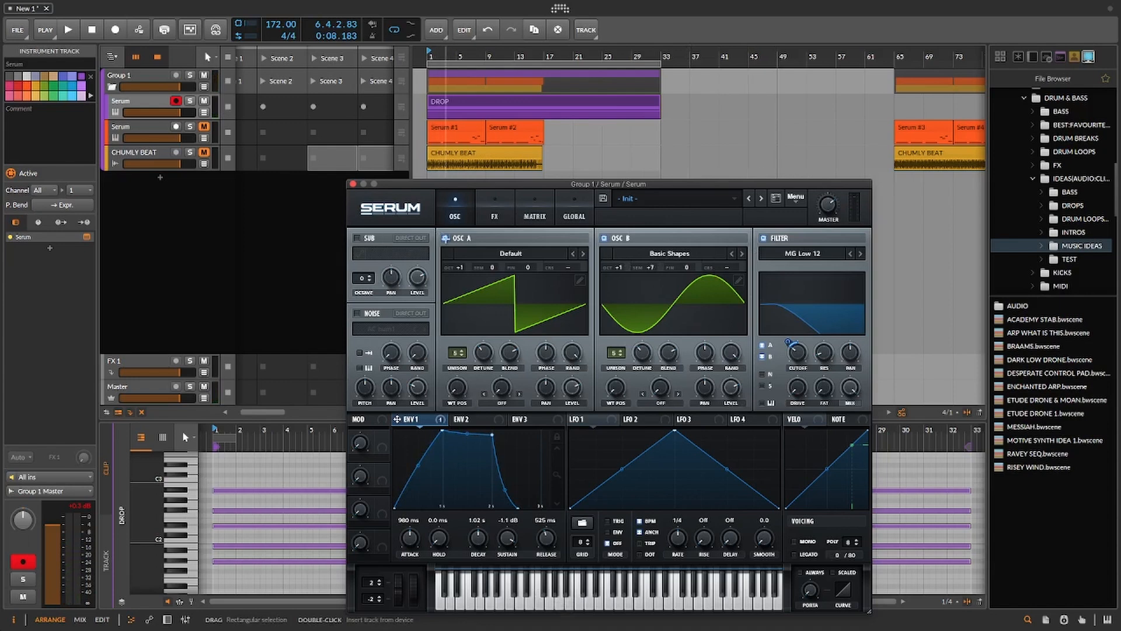
pyautogui.click(446, 238)
pyautogui.press('space')
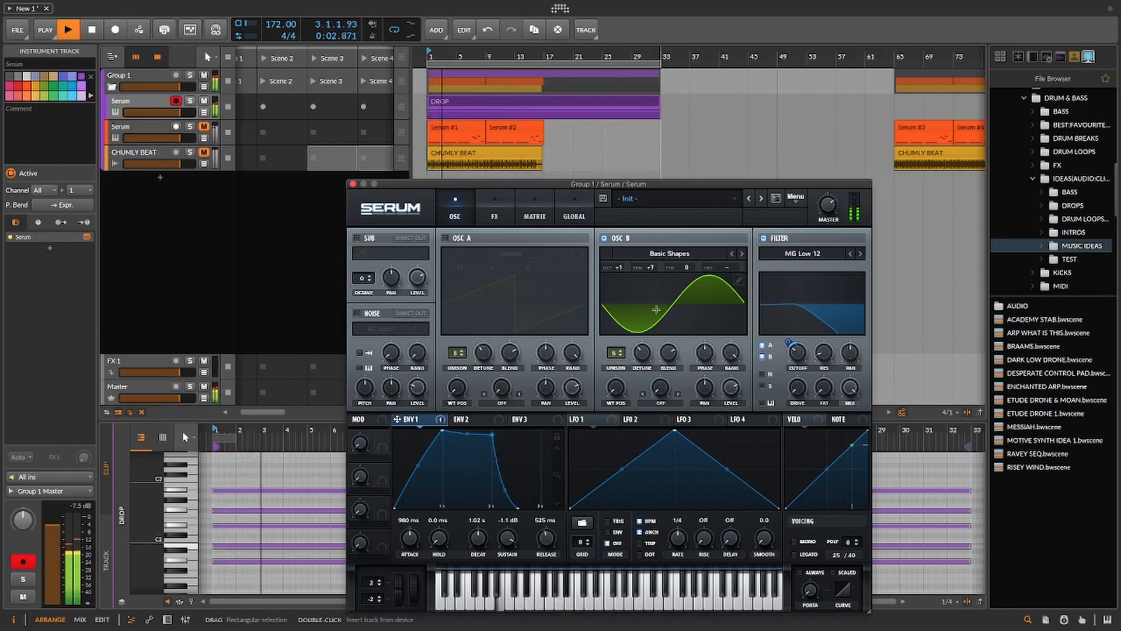
pyautogui.press('space')
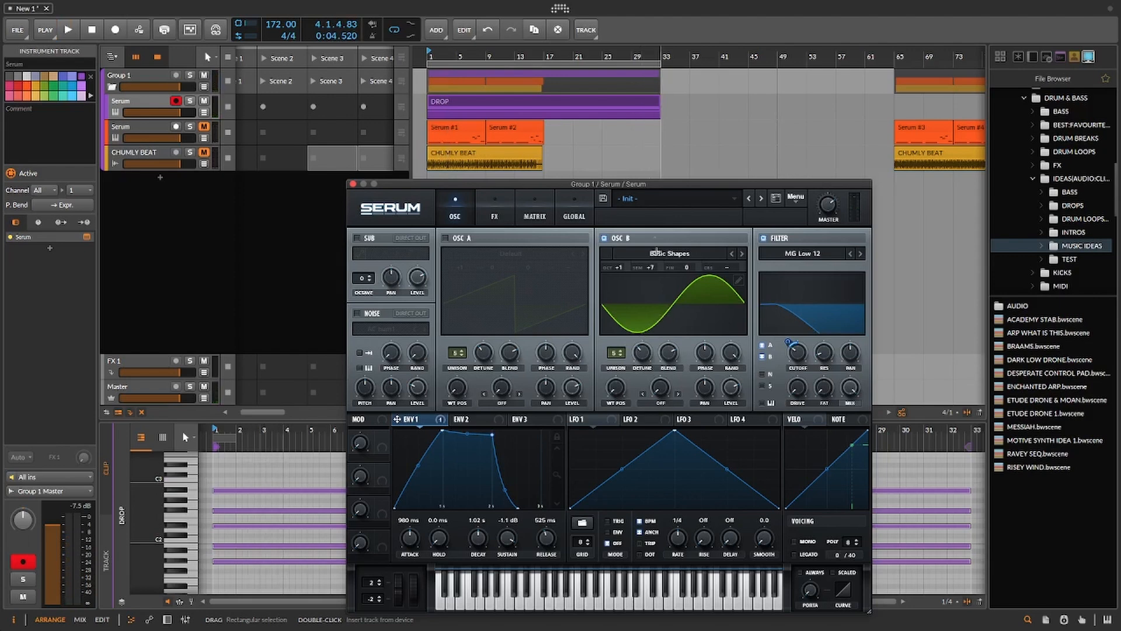
# Lower oscillator B's octave to 0 and audition the result
pyautogui.moveTo(654, 184); pyautogui.dragTo(648, 170)
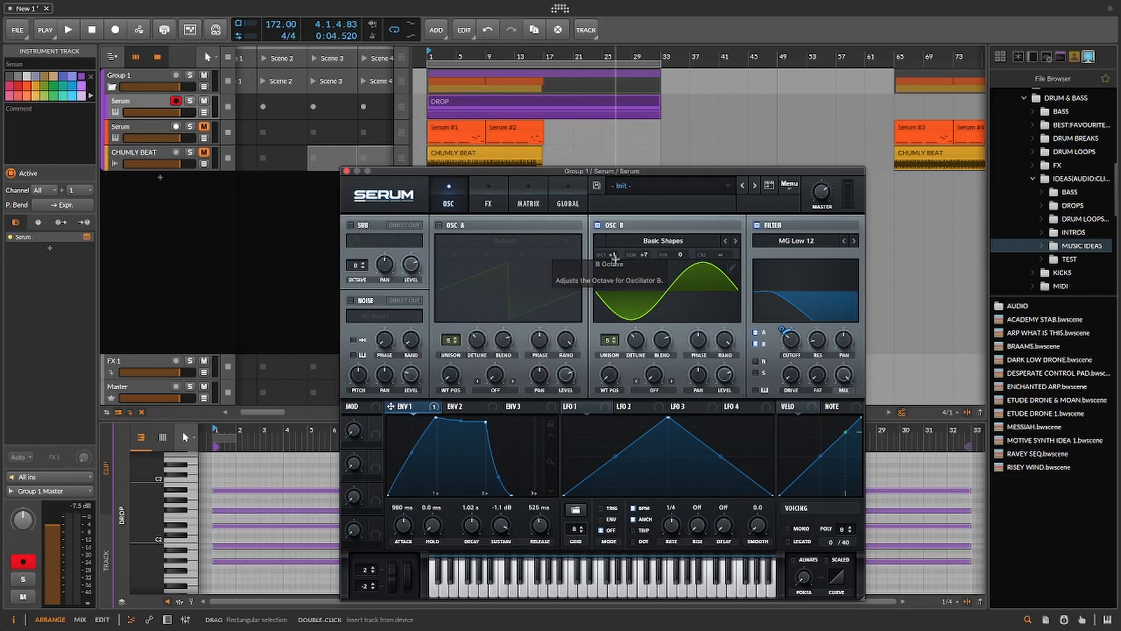
pyautogui.moveTo(615, 255); pyautogui.dragTo(615, 267)
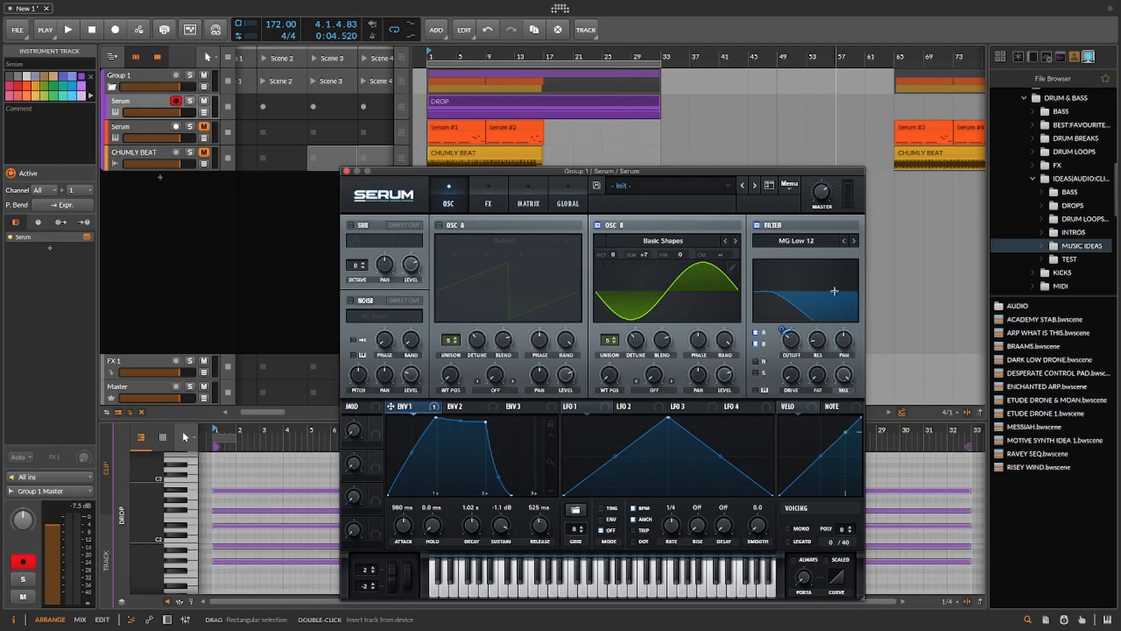
pyautogui.press('space')
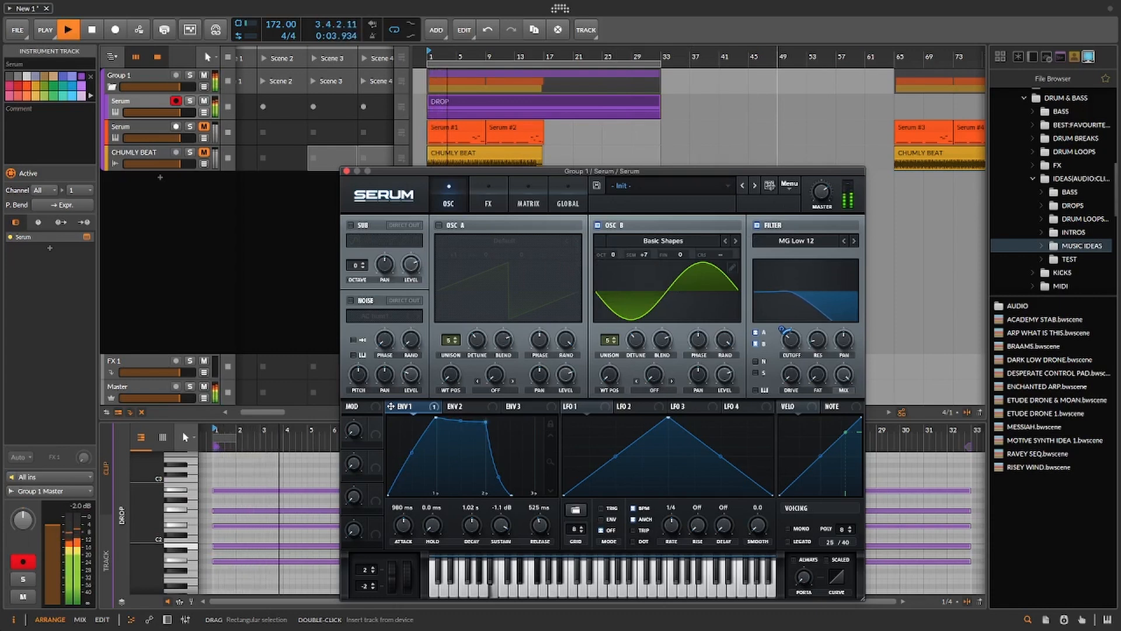
pyautogui.press('space')
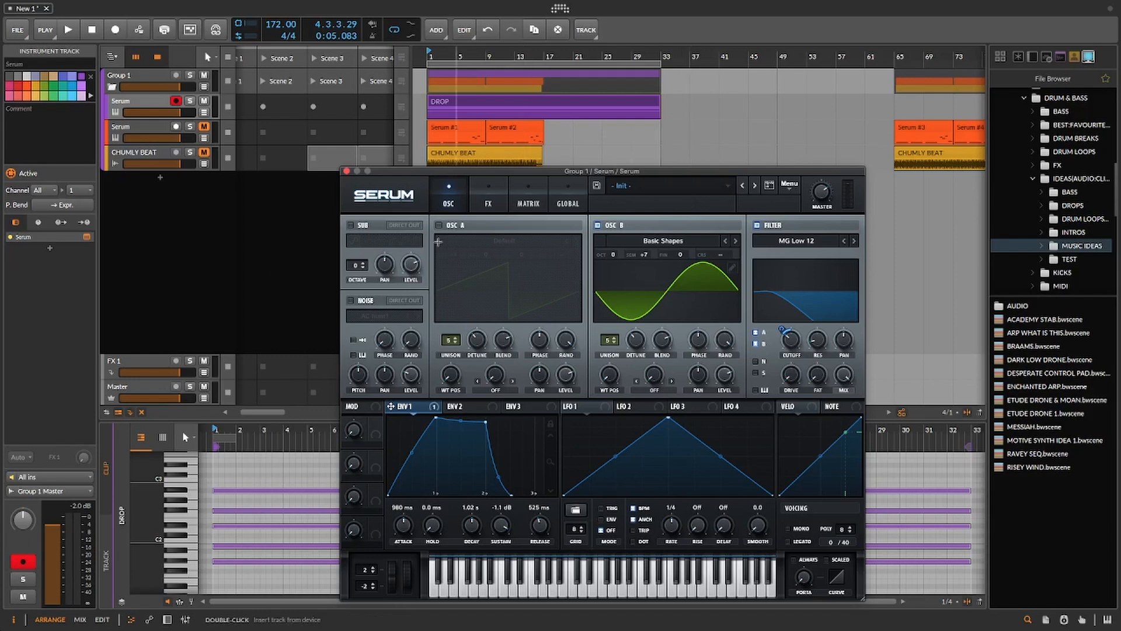
# Enable the noise oscillator and load the Organics sample H-Breath
pyautogui.click(351, 301)
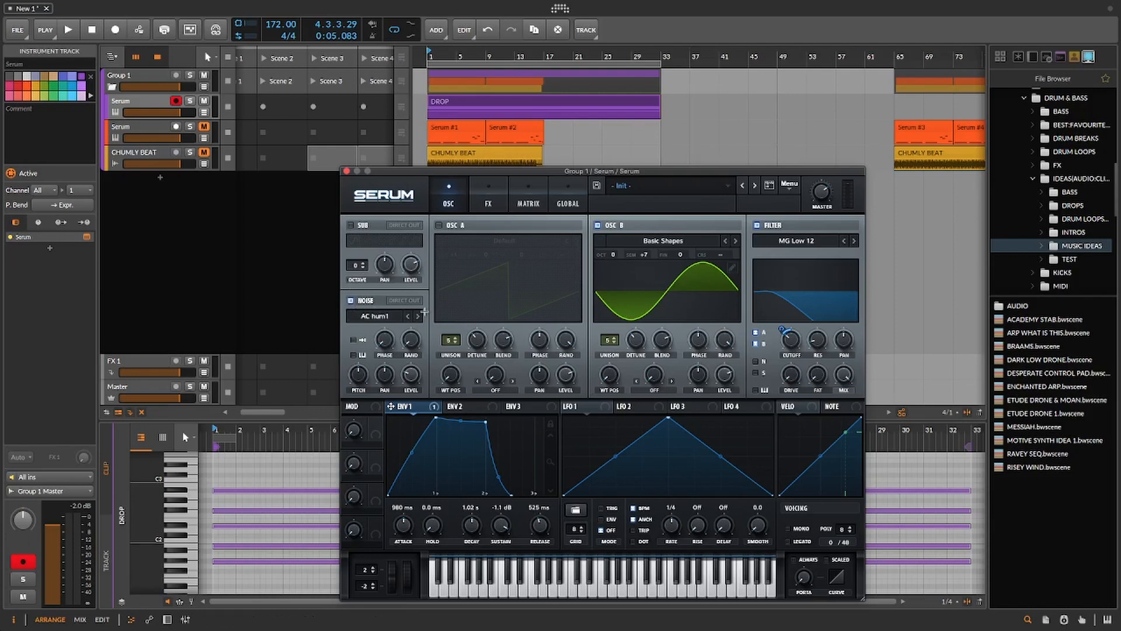
pyautogui.click(388, 317)
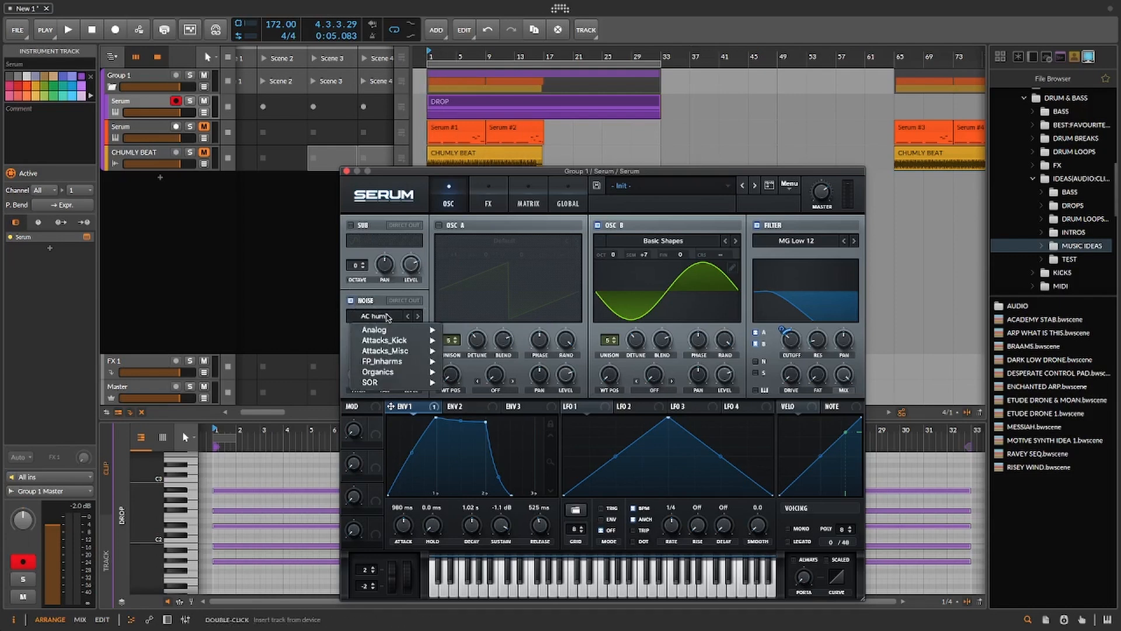
pyautogui.moveTo(422, 386)
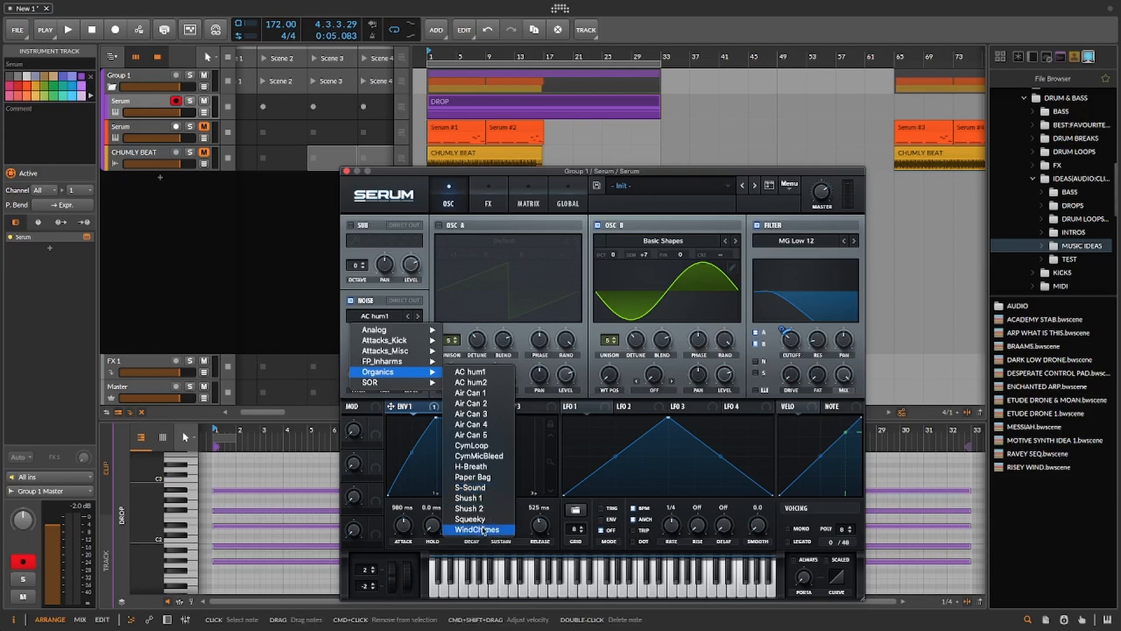
pyautogui.click(488, 467)
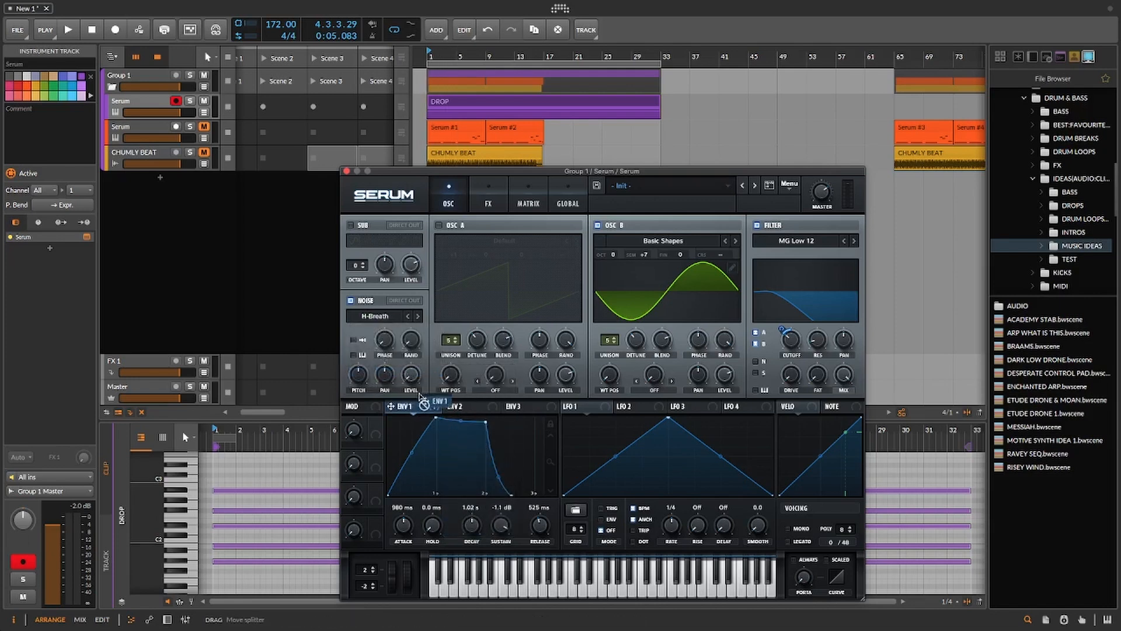
# Assign Envelope 1 to the noise level and reduce the modulation amount while the clip plays
pyautogui.moveTo(419, 396); pyautogui.dragTo(412, 376)
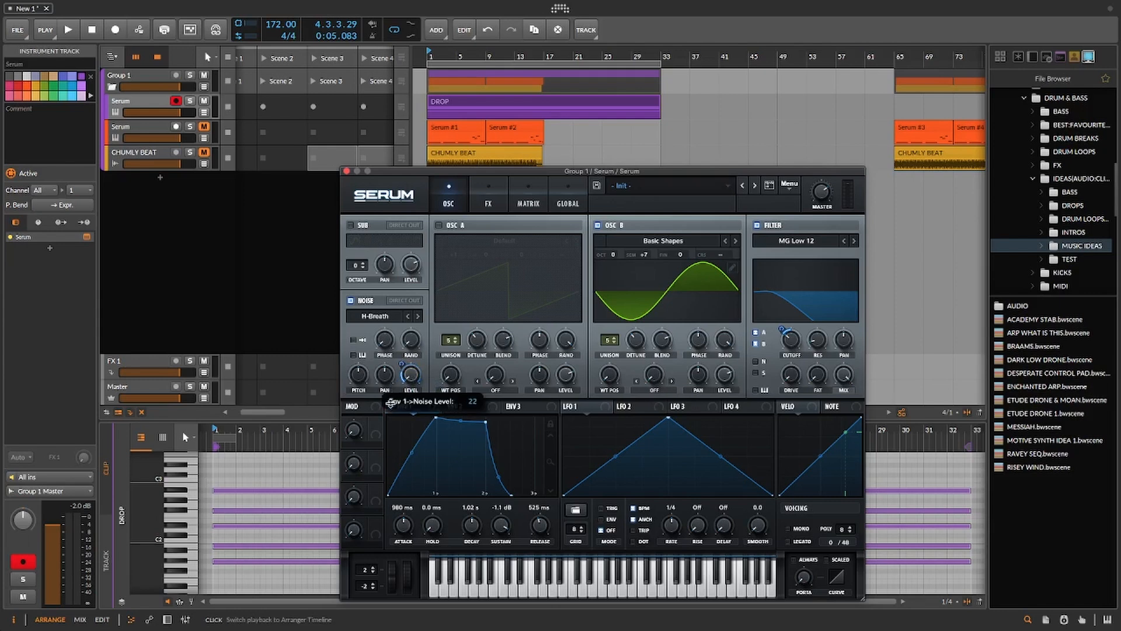
pyautogui.press('space')
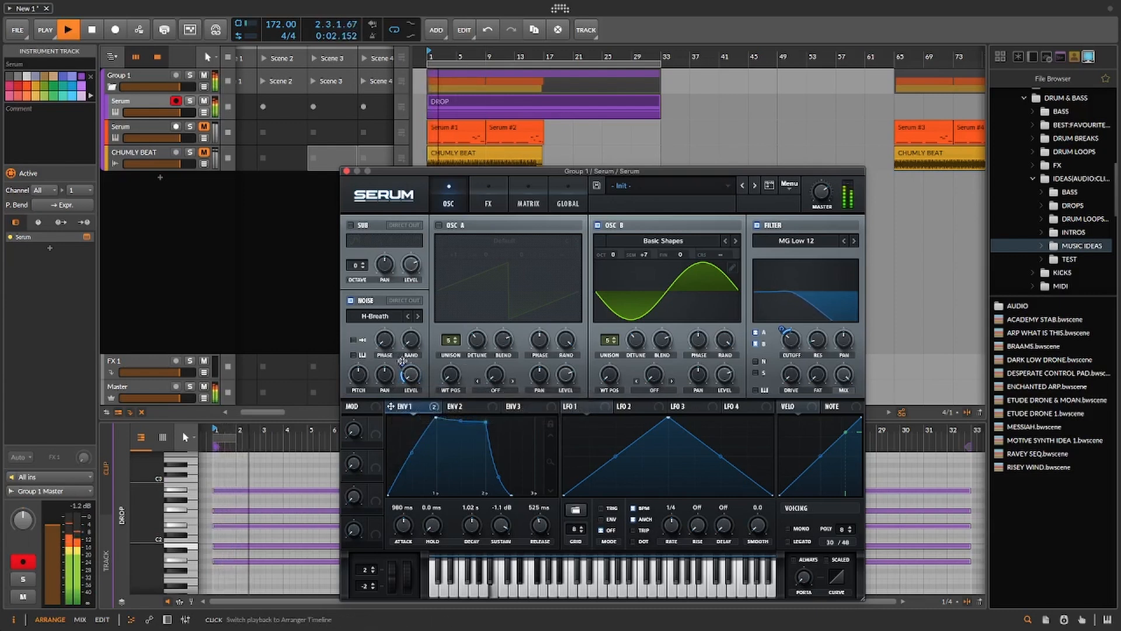
pyautogui.moveTo(399, 364); pyautogui.dragTo(399, 367)
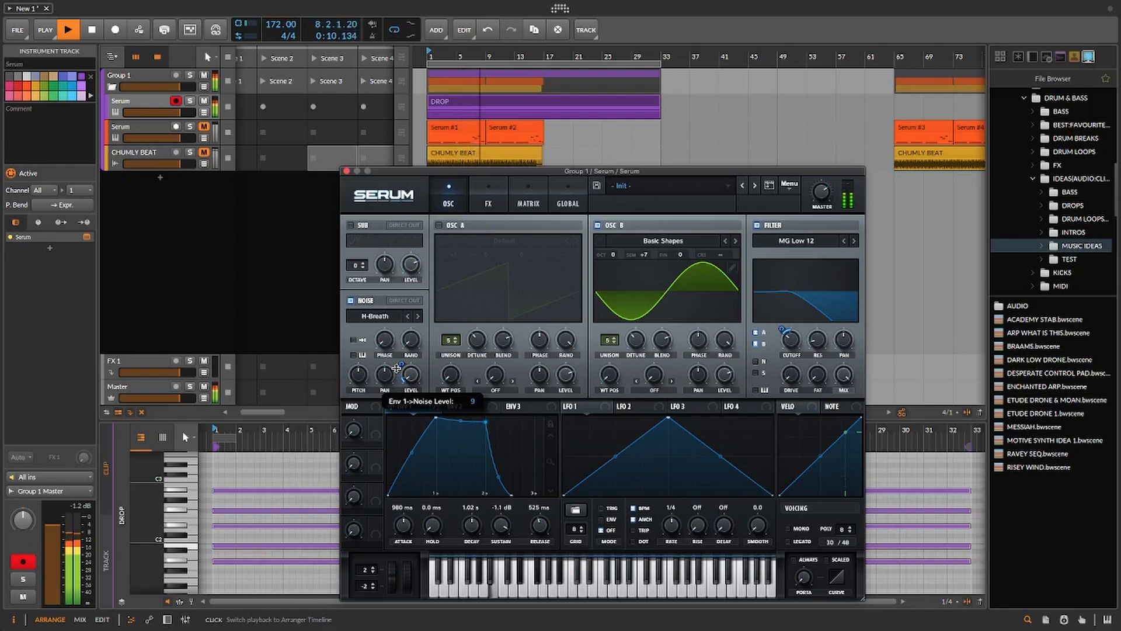
pyautogui.moveTo(397, 368); pyautogui.dragTo(397, 367)
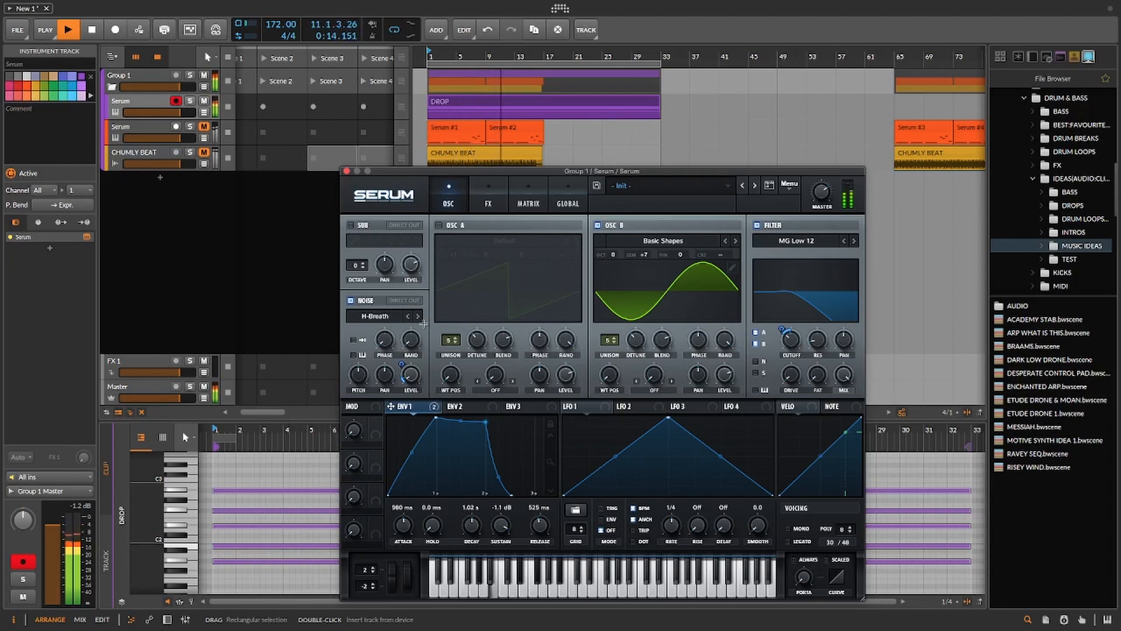
pyautogui.press('space')
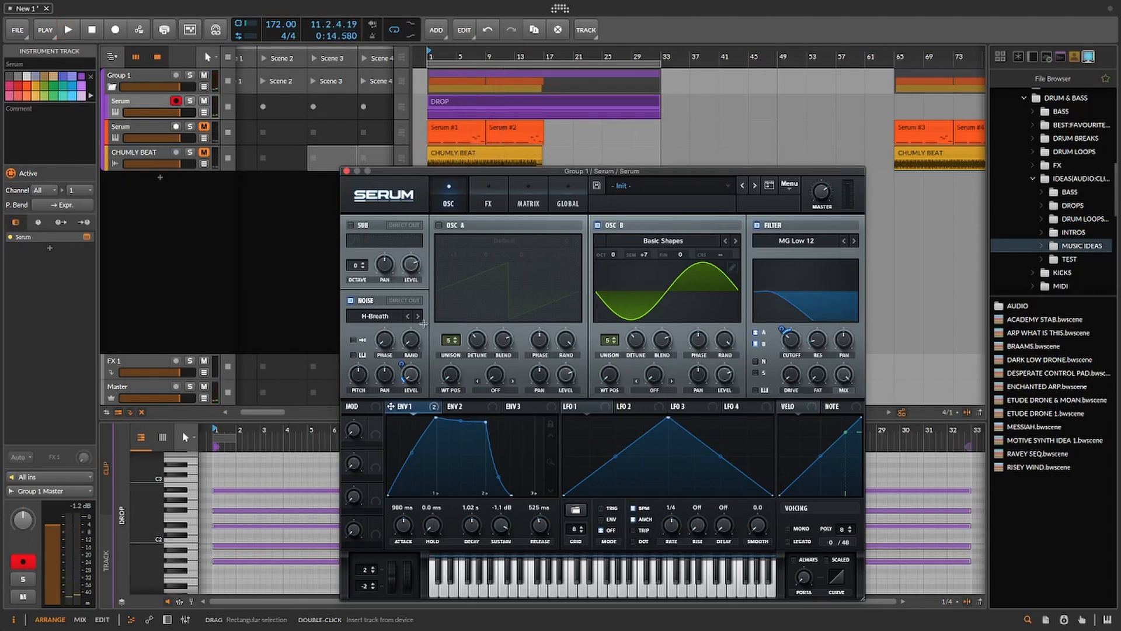
# Advance the noise sample through Paper Bag to S-Sound and audition it with the clip
pyautogui.press('space')
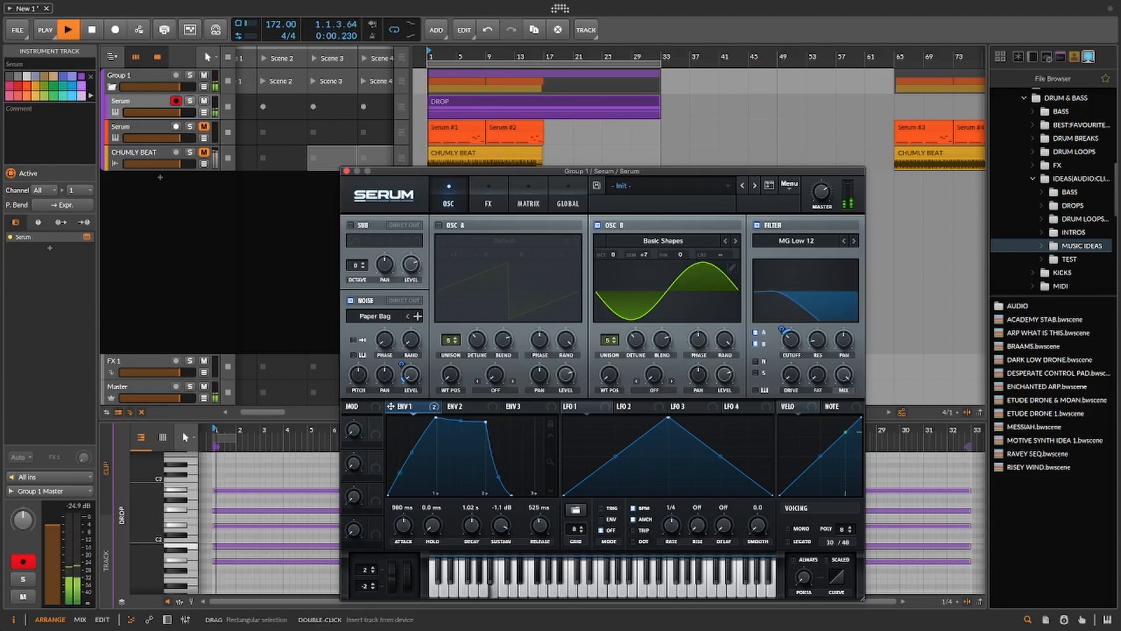
pyautogui.press('space')
pyautogui.click(417, 315)
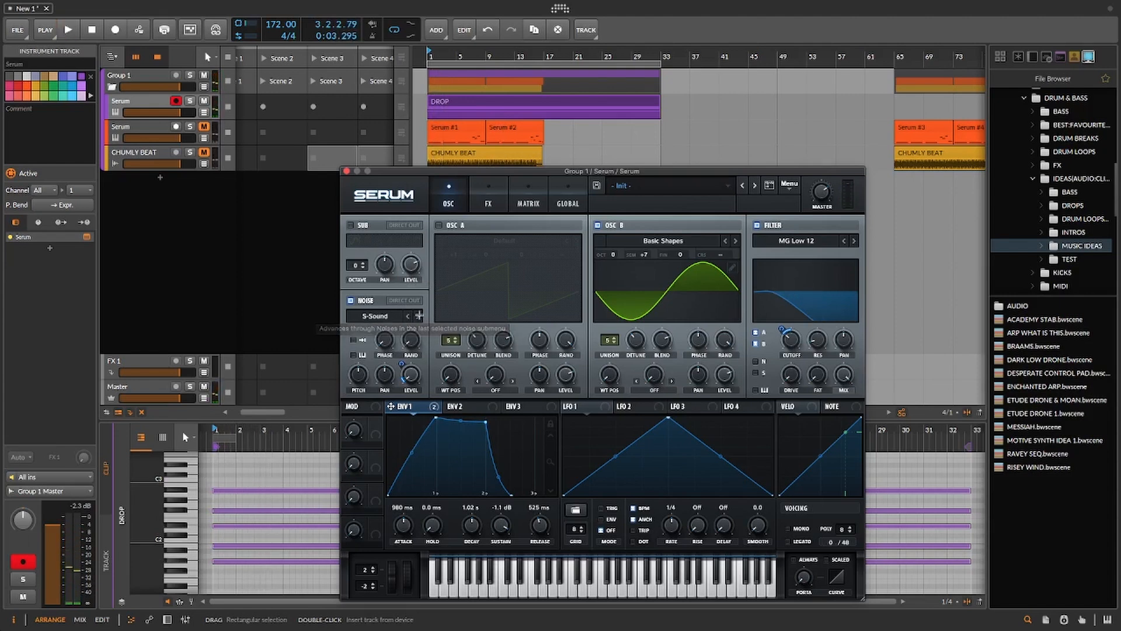
pyautogui.press('space')
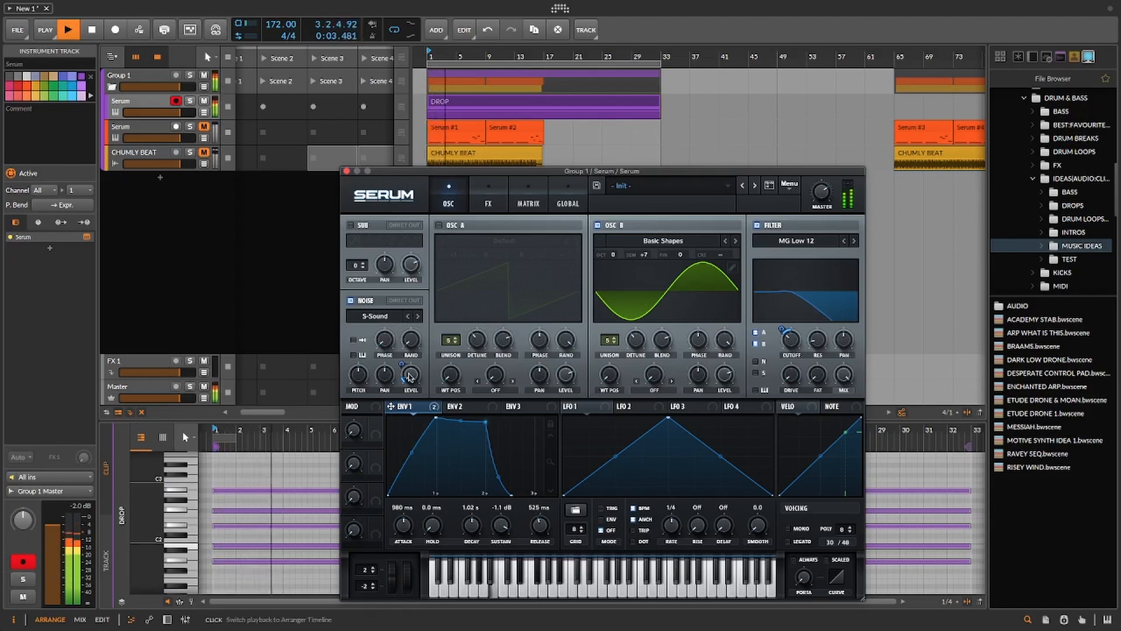
pyautogui.moveTo(399, 363)
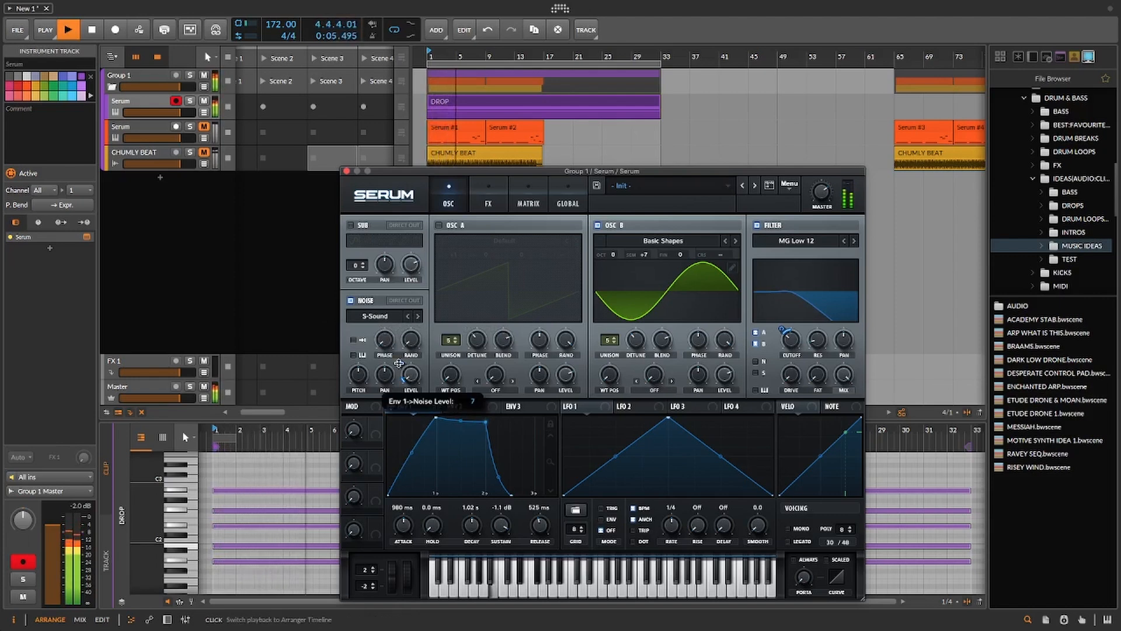
pyautogui.press('space')
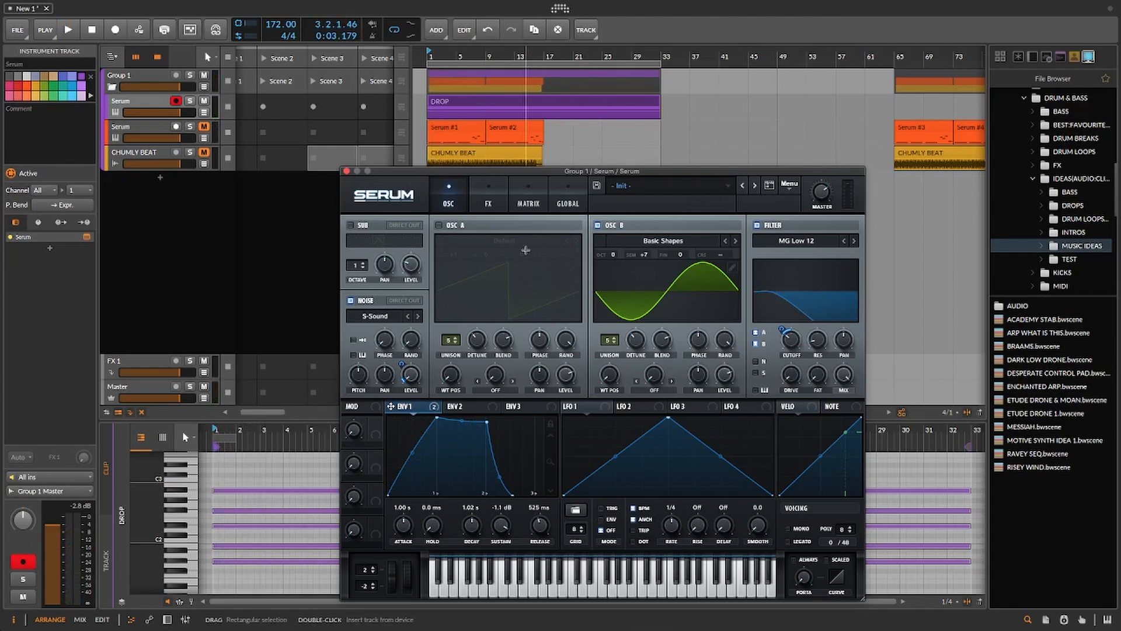
# Enable oscillator A with the Analog wavetable Basic Shapes at +7 semitones and audition the clip
pyautogui.click(438, 225)
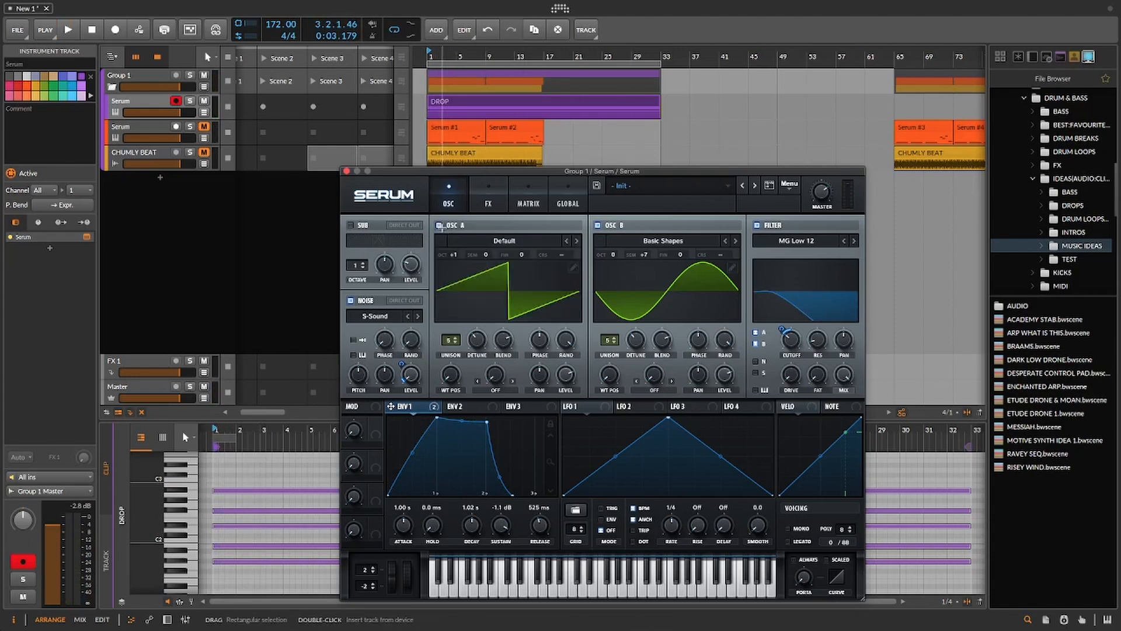
pyautogui.click(524, 243)
pyautogui.moveTo(503, 253)
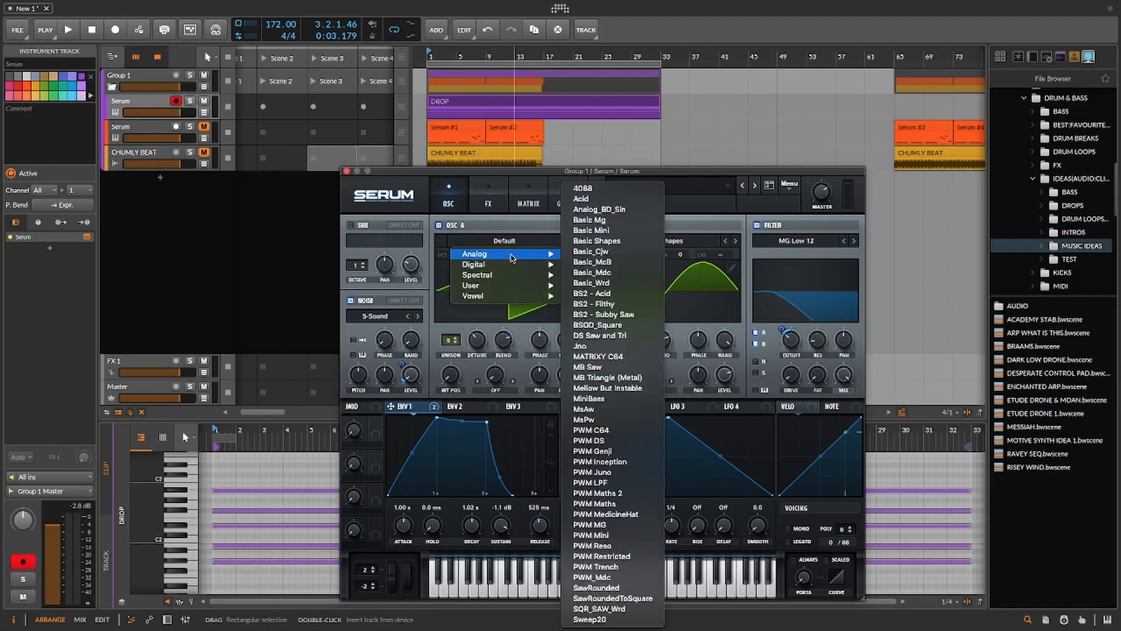
pyautogui.click(608, 241)
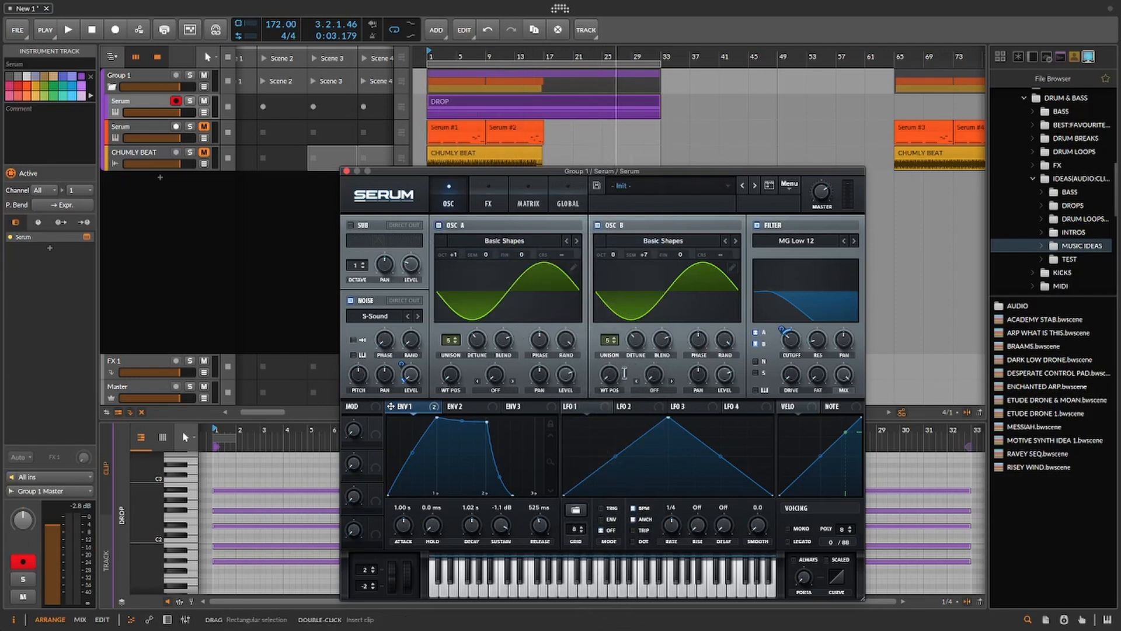
pyautogui.press('space')
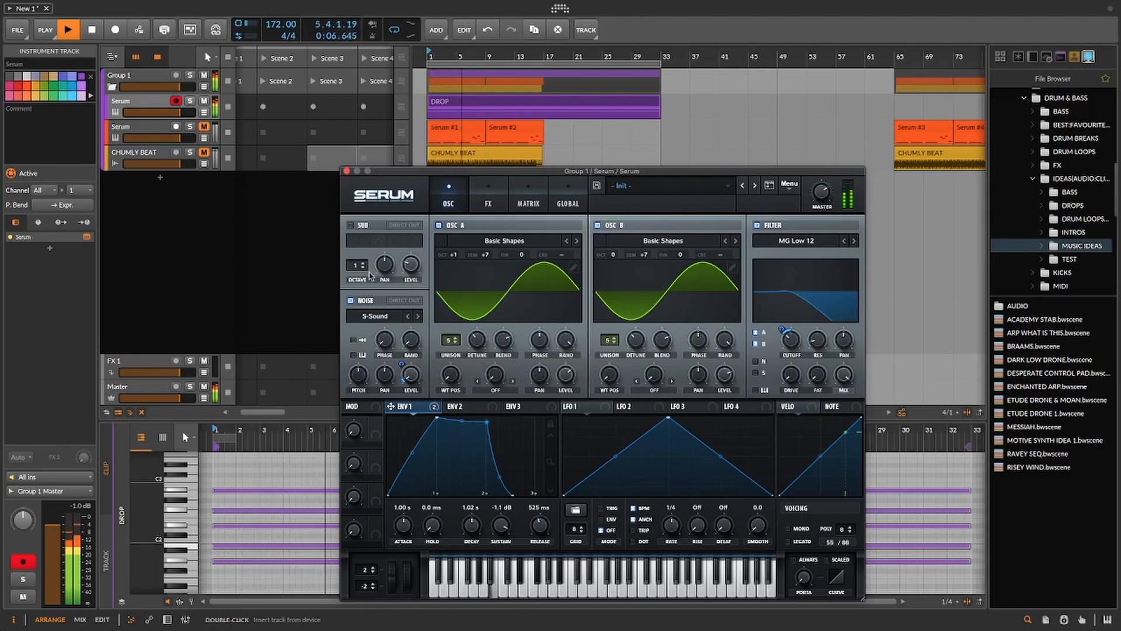
pyautogui.press('space')
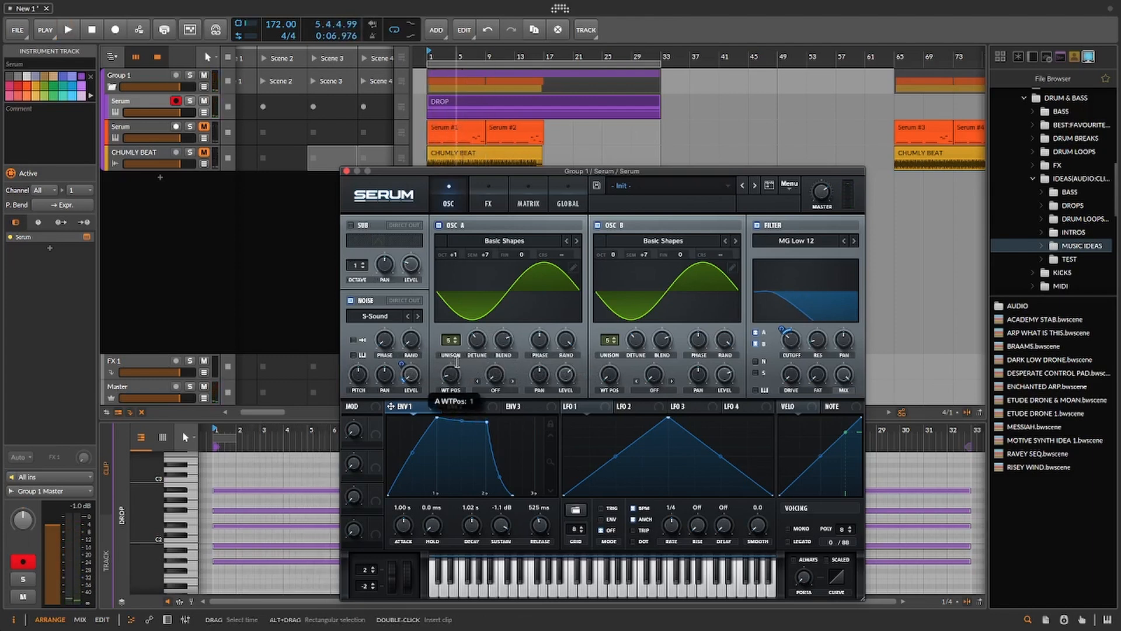
# Compare oscillator A's saw, triangle and square wavetable positions against the clip and settle on the triangle
pyautogui.moveTo(458, 363); pyautogui.dragTo(459, 351)
pyautogui.press('space')
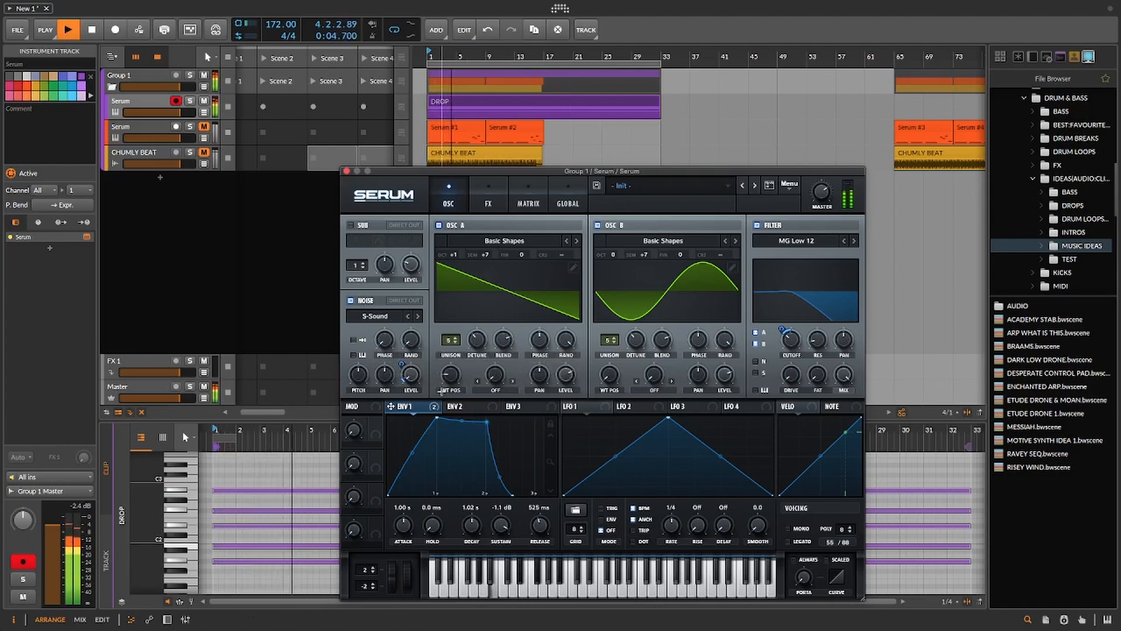
pyautogui.press('space')
pyautogui.moveTo(453, 379); pyautogui.dragTo(455, 368)
pyautogui.press('space')
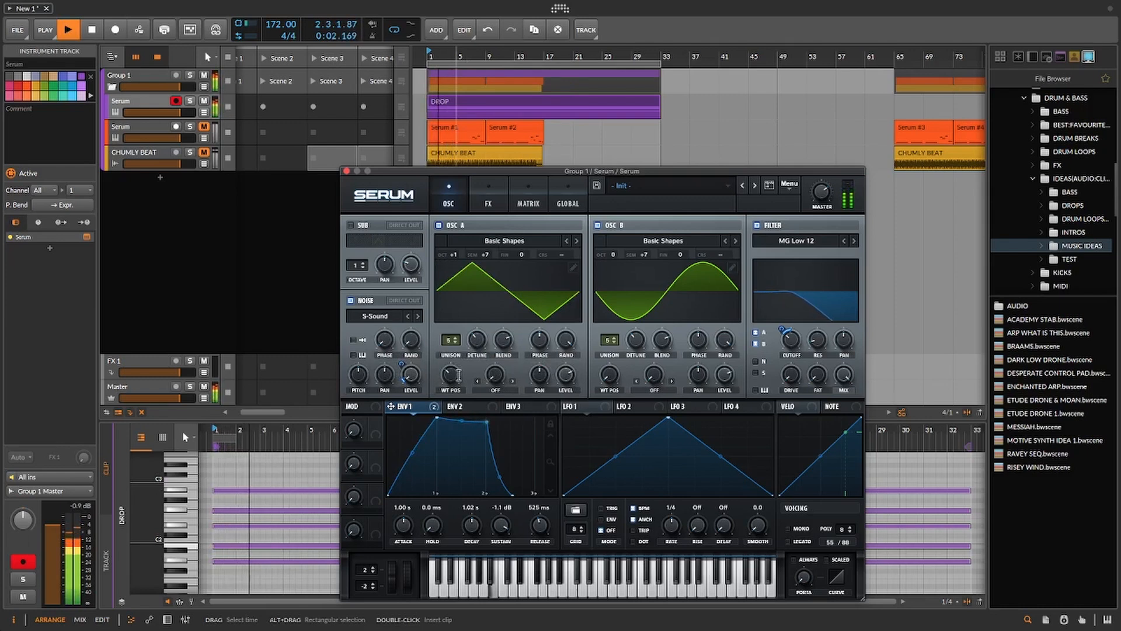
pyautogui.press('space')
pyautogui.moveTo(456, 376); pyautogui.dragTo(456, 362)
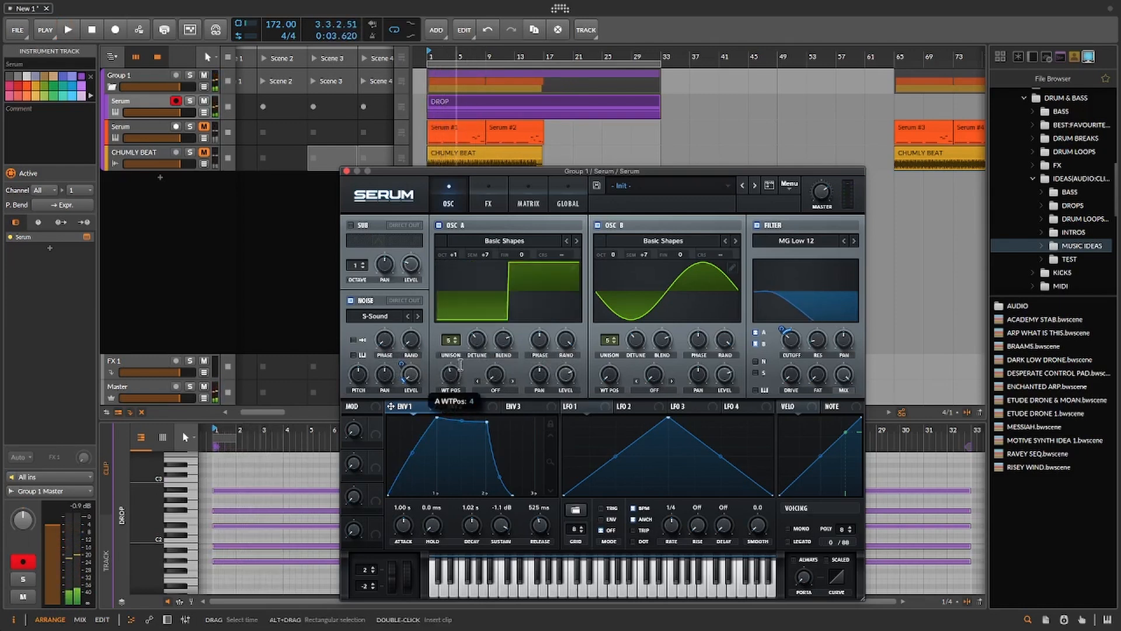
pyautogui.press('space')
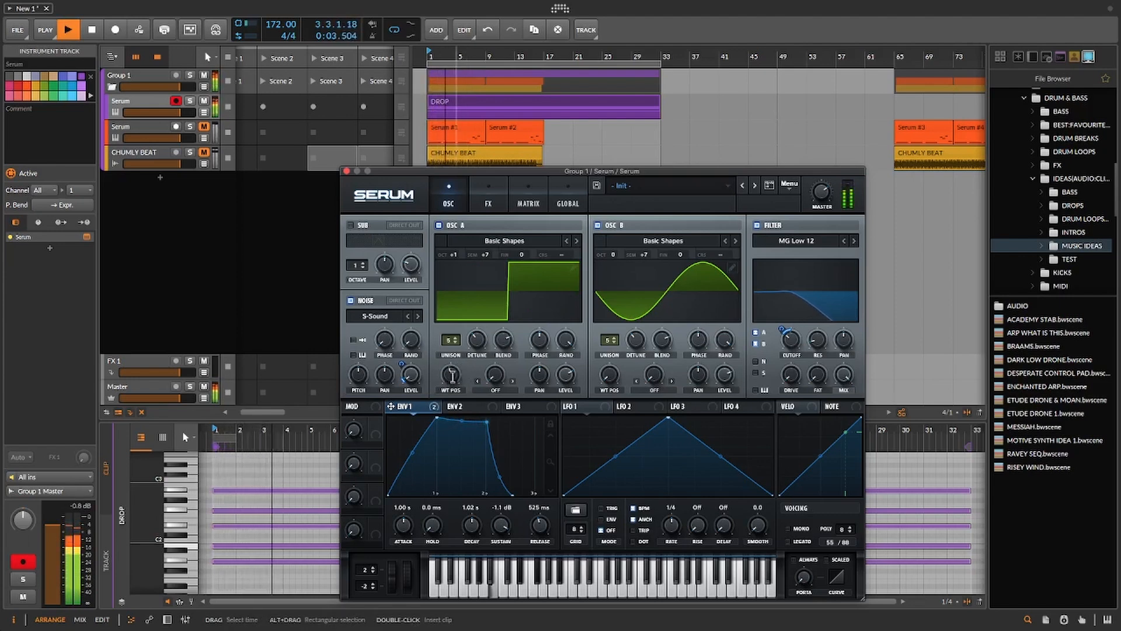
pyautogui.press('space')
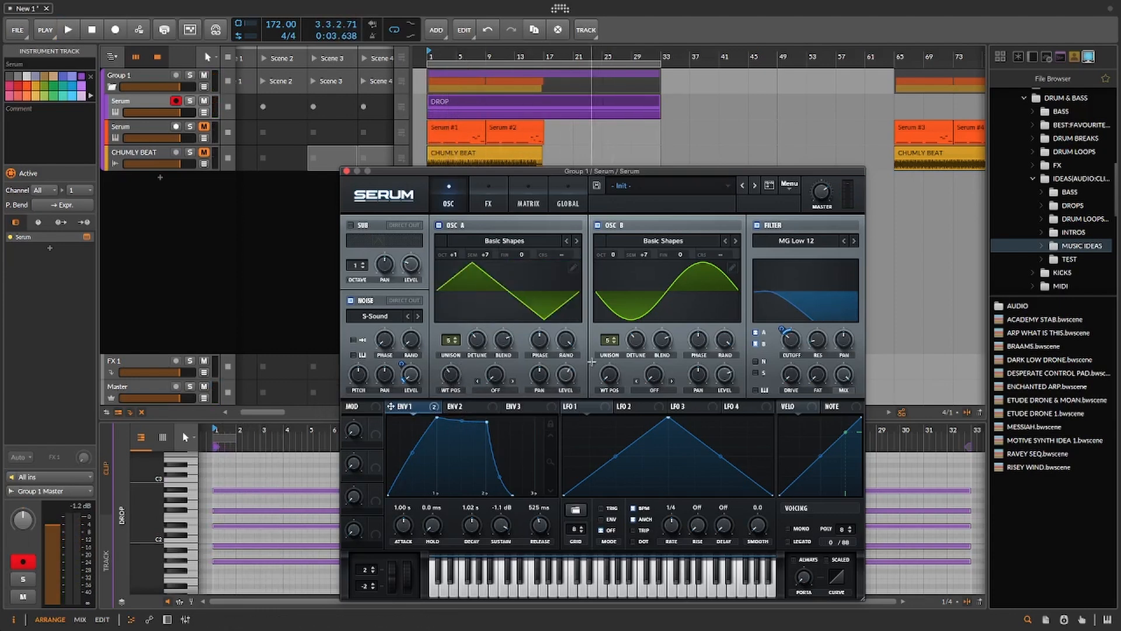
# Move oscillator B's wavetable position to the triangle shape and audition both oscillators together
pyautogui.moveTo(609, 374); pyautogui.dragTo(613, 341)
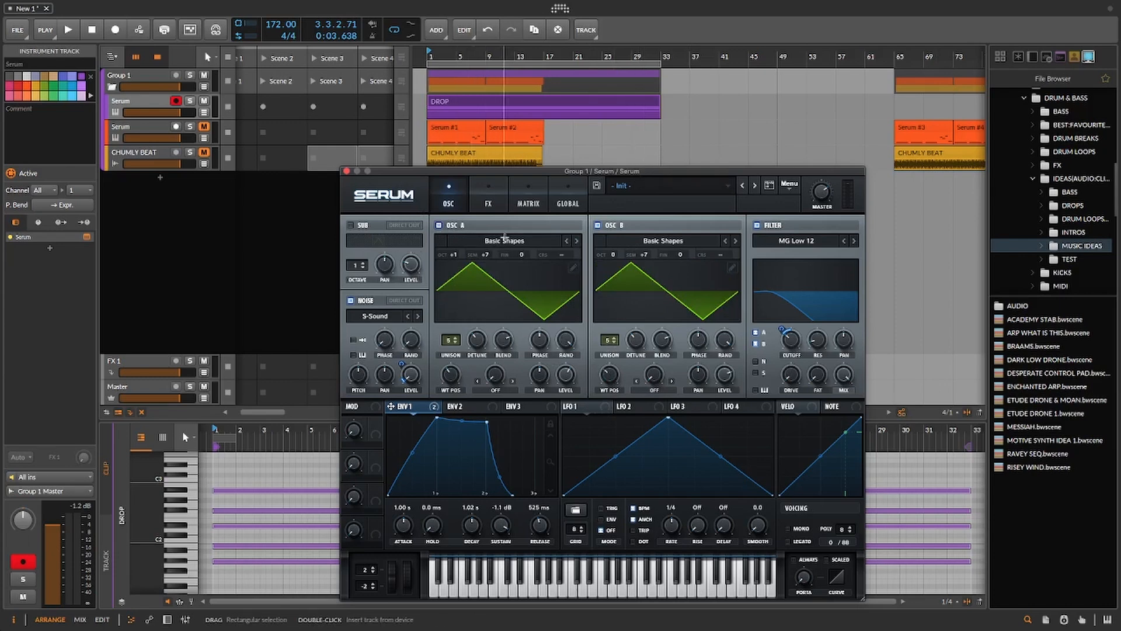
pyautogui.press('space')
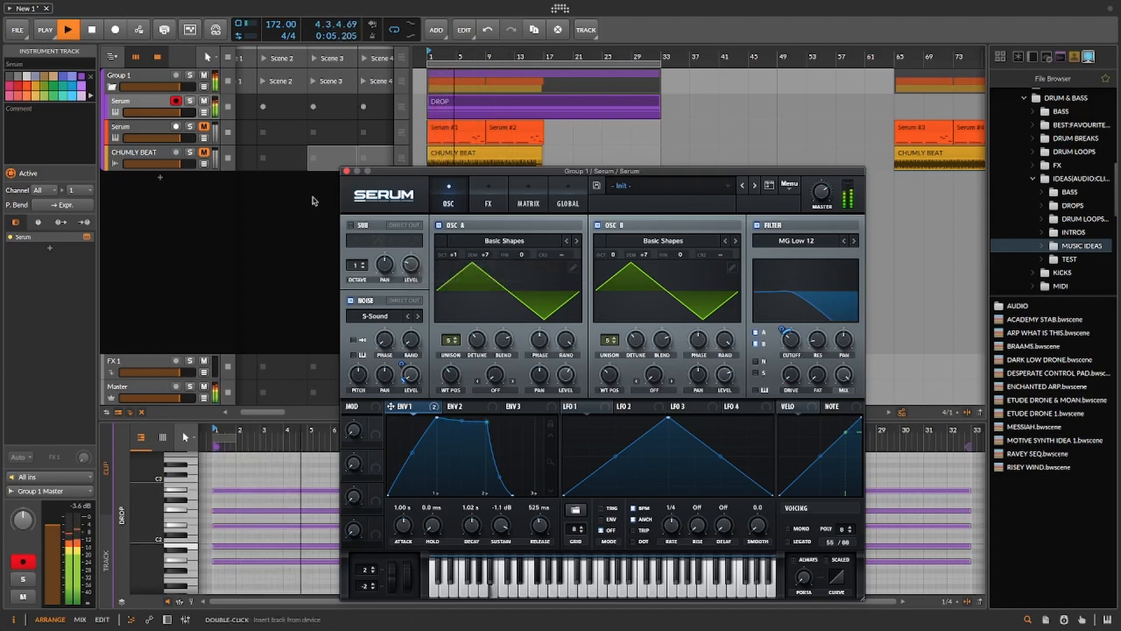
pyautogui.press('space')
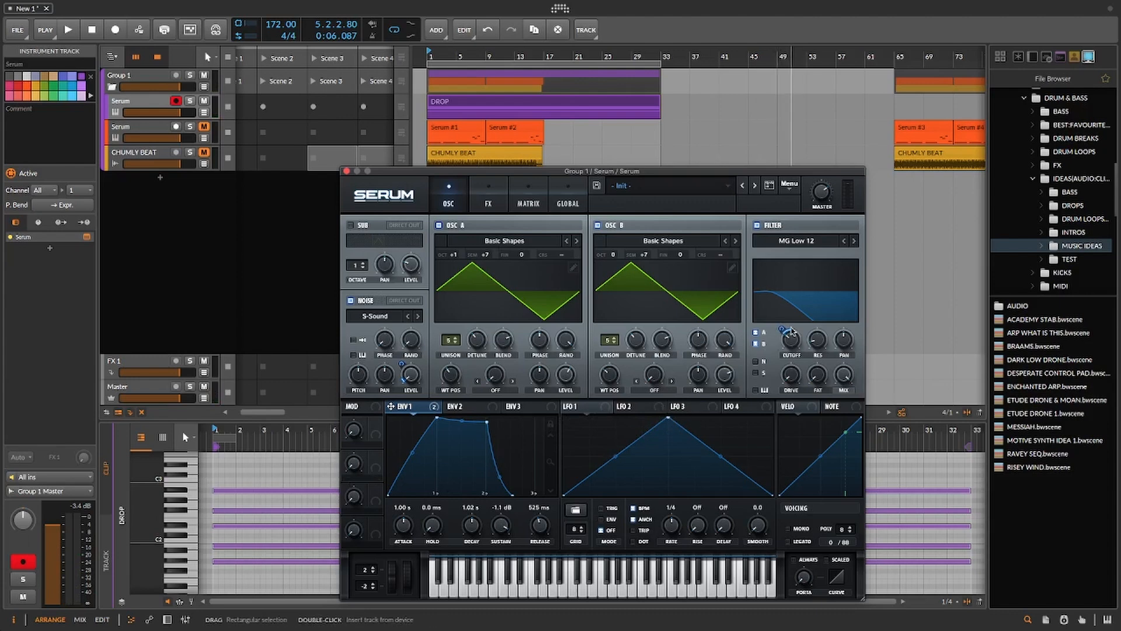
# Build LFO 1 from wavetable B as two triangle cycles with a rate of 2 bar
pyautogui.moveTo(793, 331)
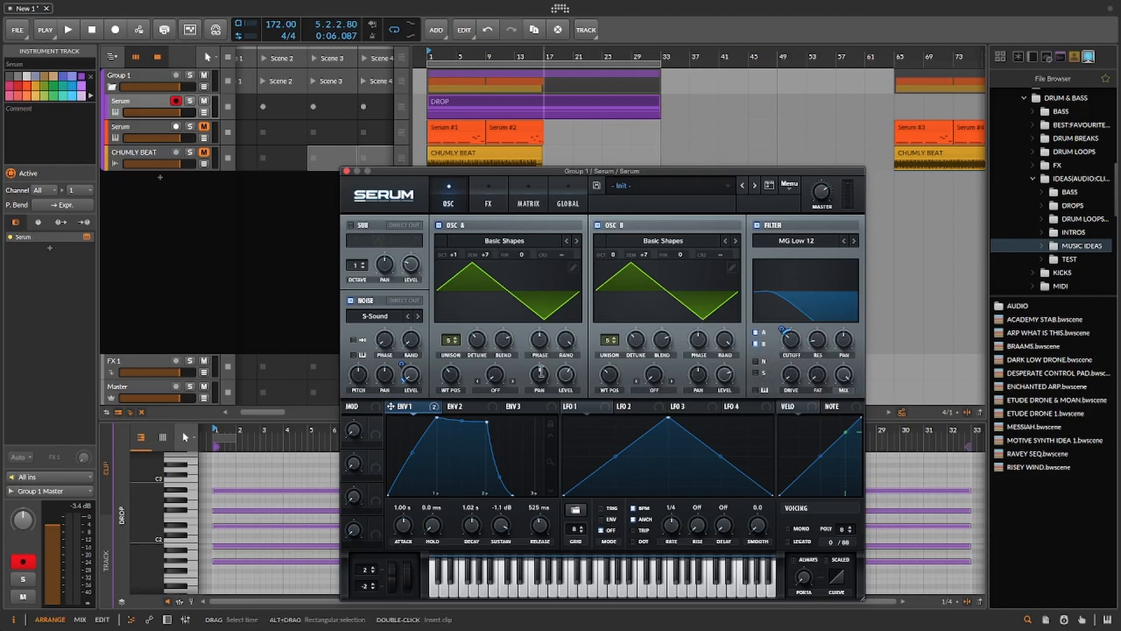
pyautogui.moveTo(541, 372)
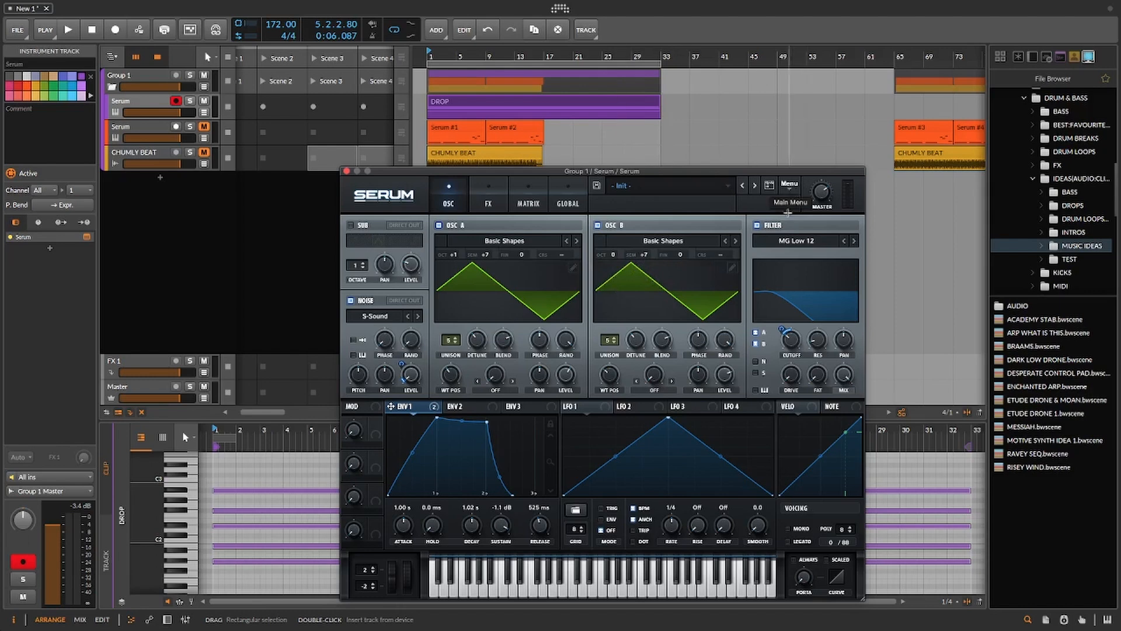
pyautogui.click(576, 511)
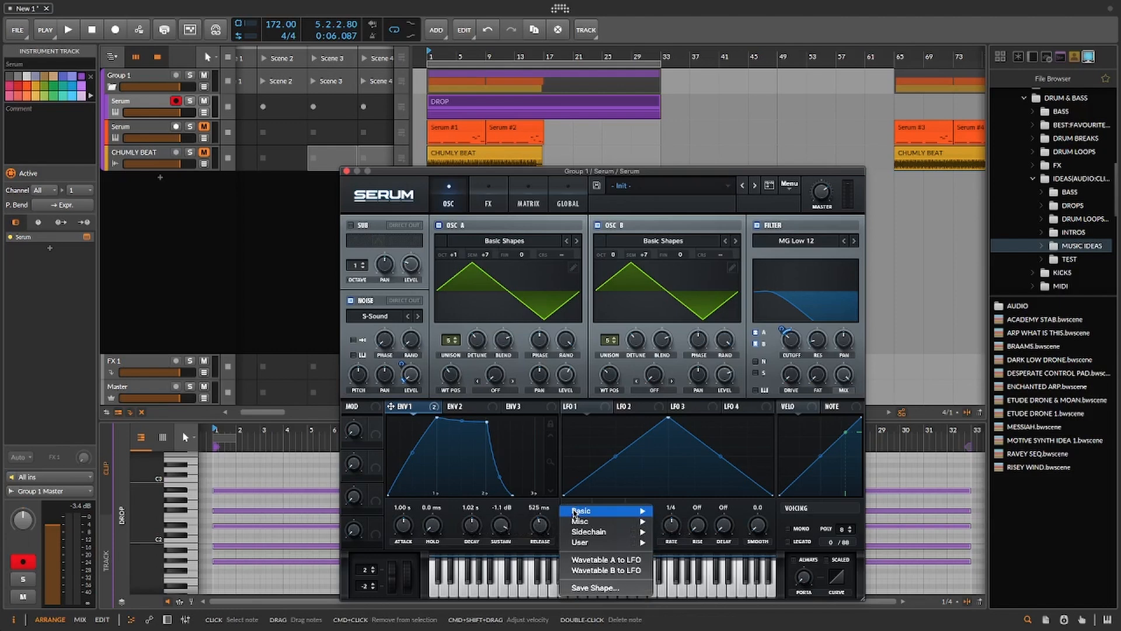
pyautogui.click(618, 570)
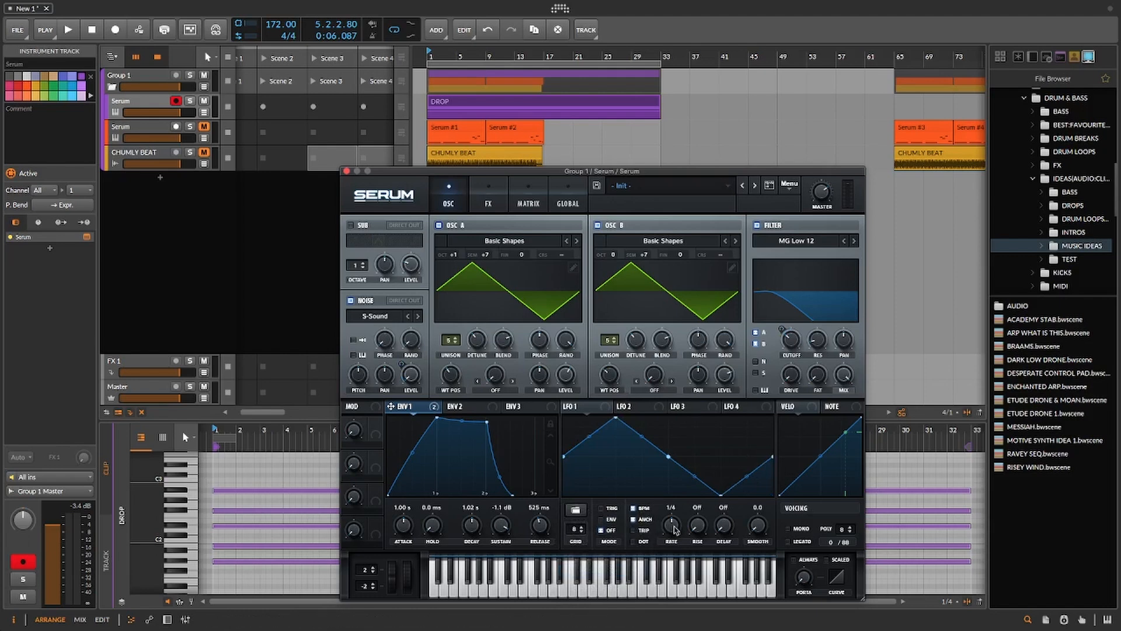
pyautogui.moveTo(673, 526); pyautogui.dragTo(674, 532)
pyautogui.moveTo(616, 417); pyautogui.dragTo(586, 407)
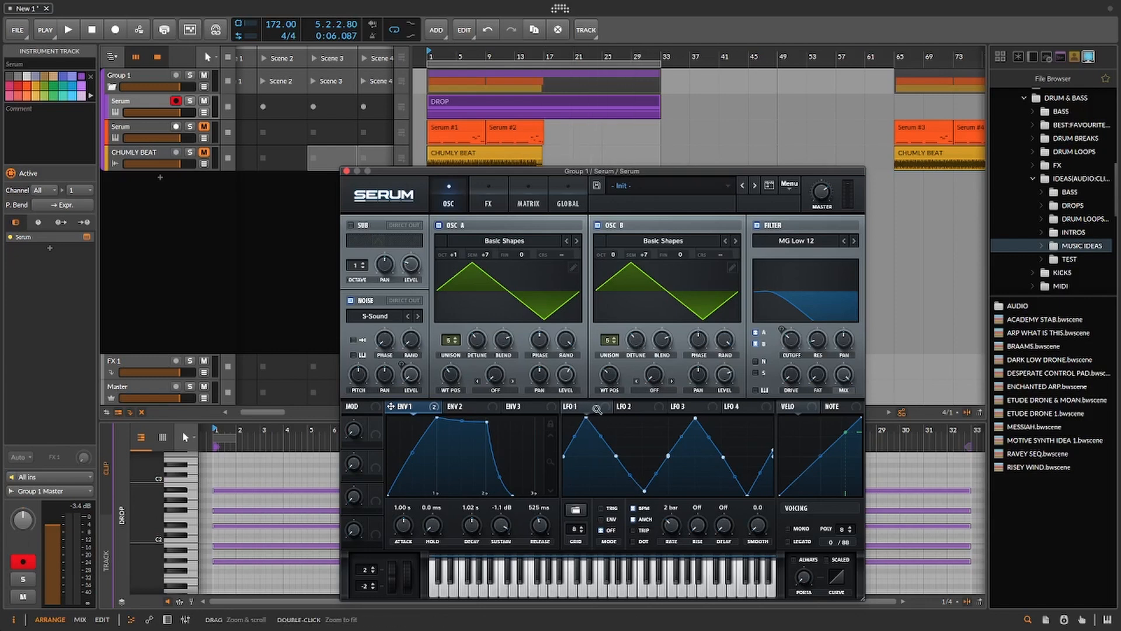
# Assign LFO 1 to the filter cutoff and adjust the modulation amount while the clip plays
pyautogui.moveTo(790, 341); pyautogui.dragTo(790, 341)
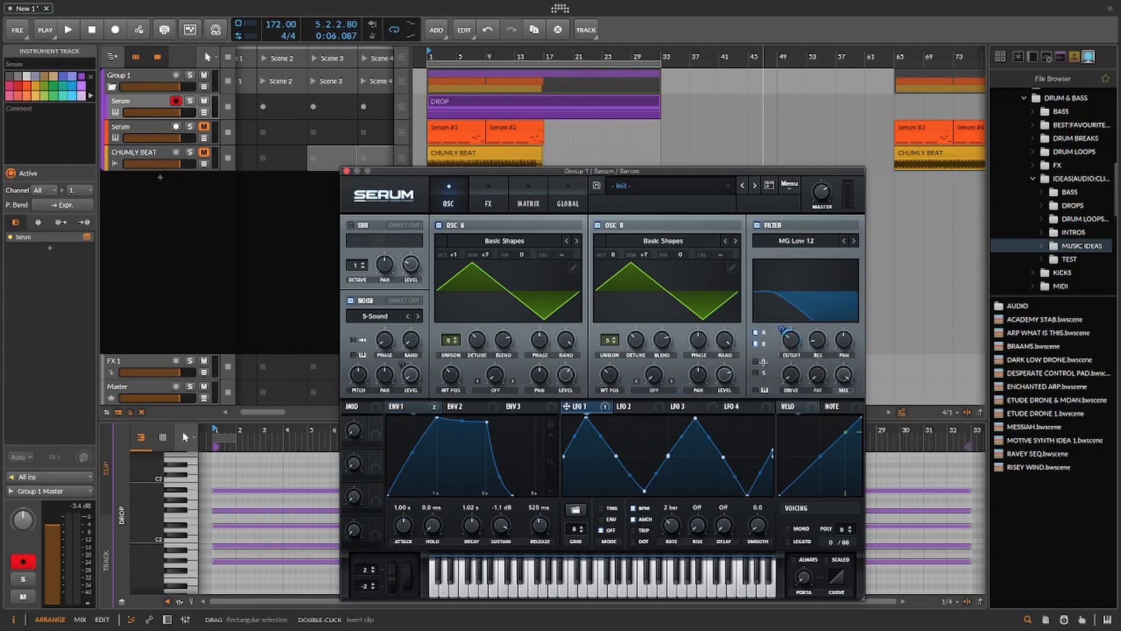
pyautogui.press('space')
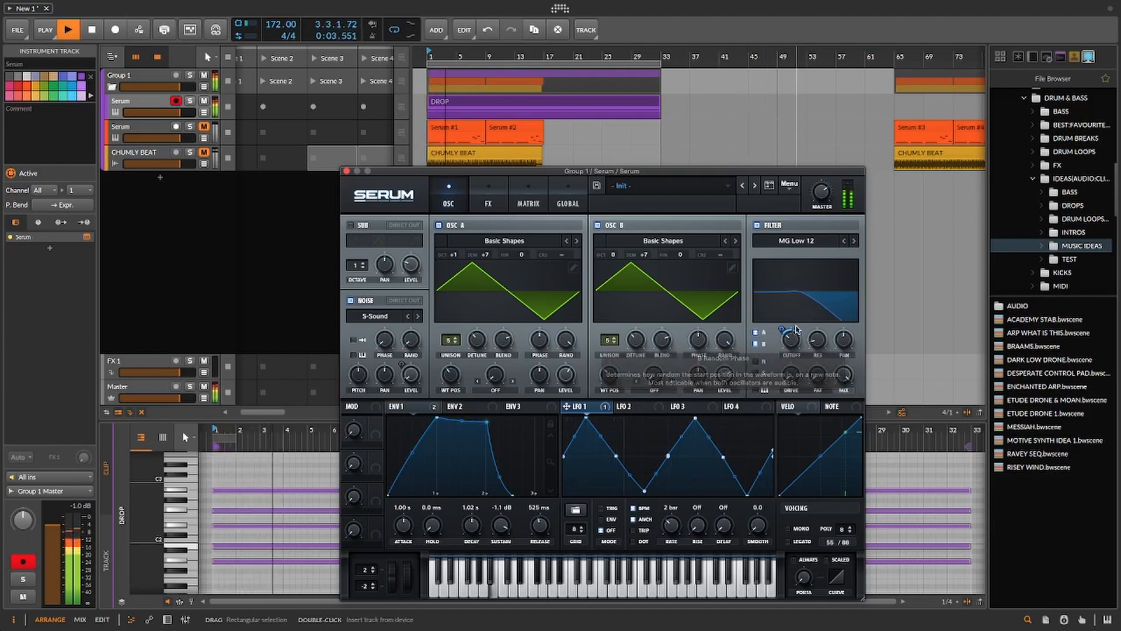
pyautogui.moveTo(782, 330); pyautogui.dragTo(781, 329)
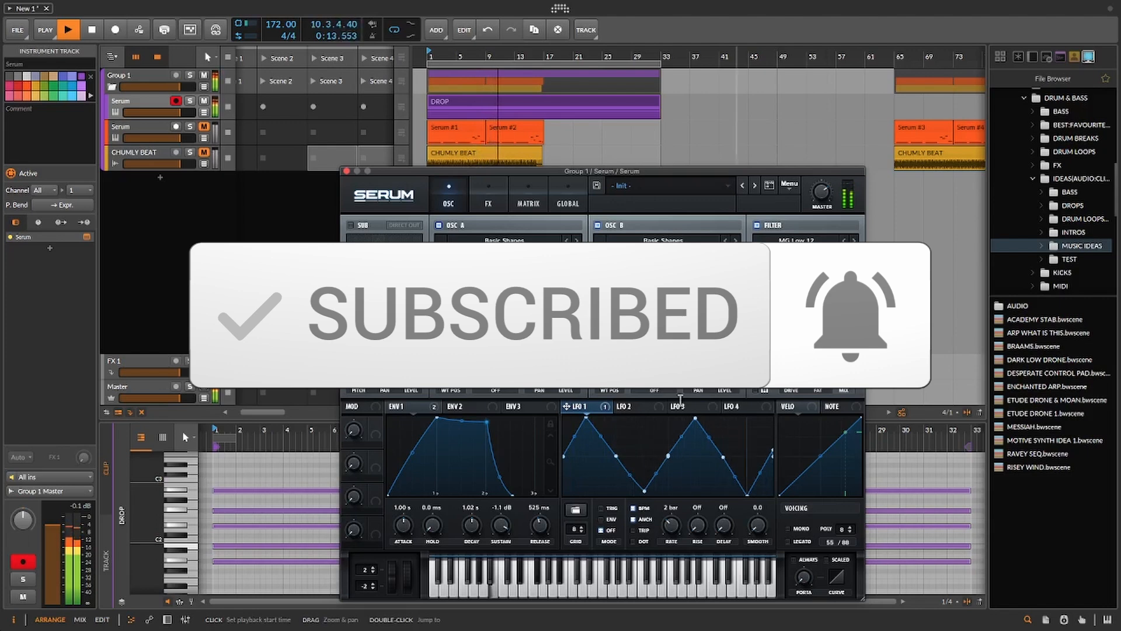
# Slow LFO 1 to an 8 bar rate and bend its two triangle cycles into uneven curves, auditioning the clip between edits
pyautogui.press('space')
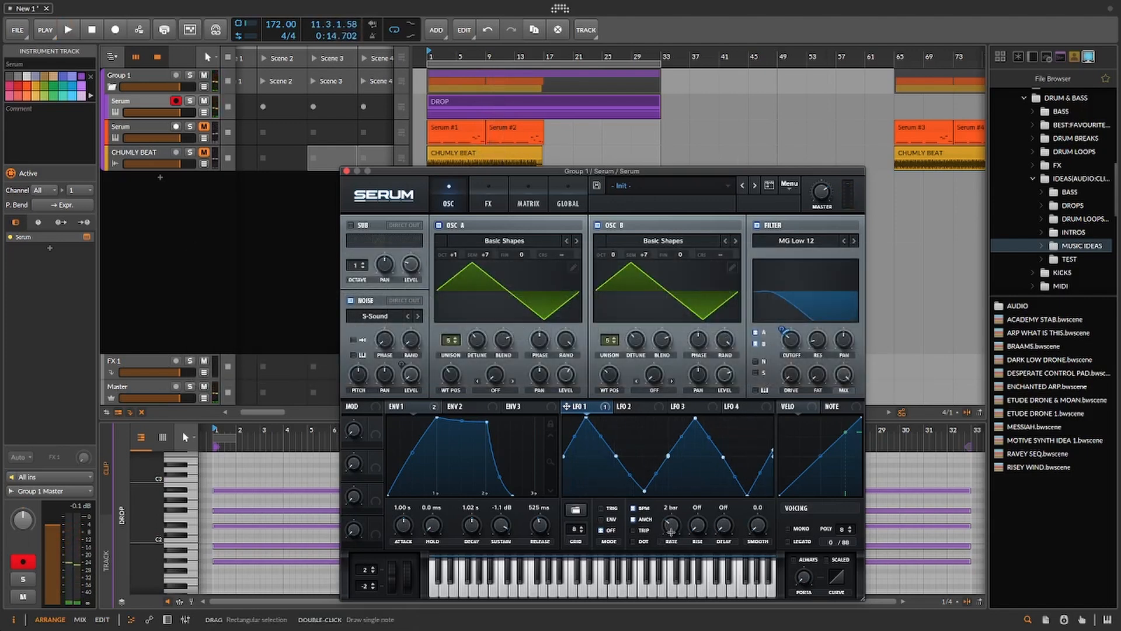
pyautogui.press('space')
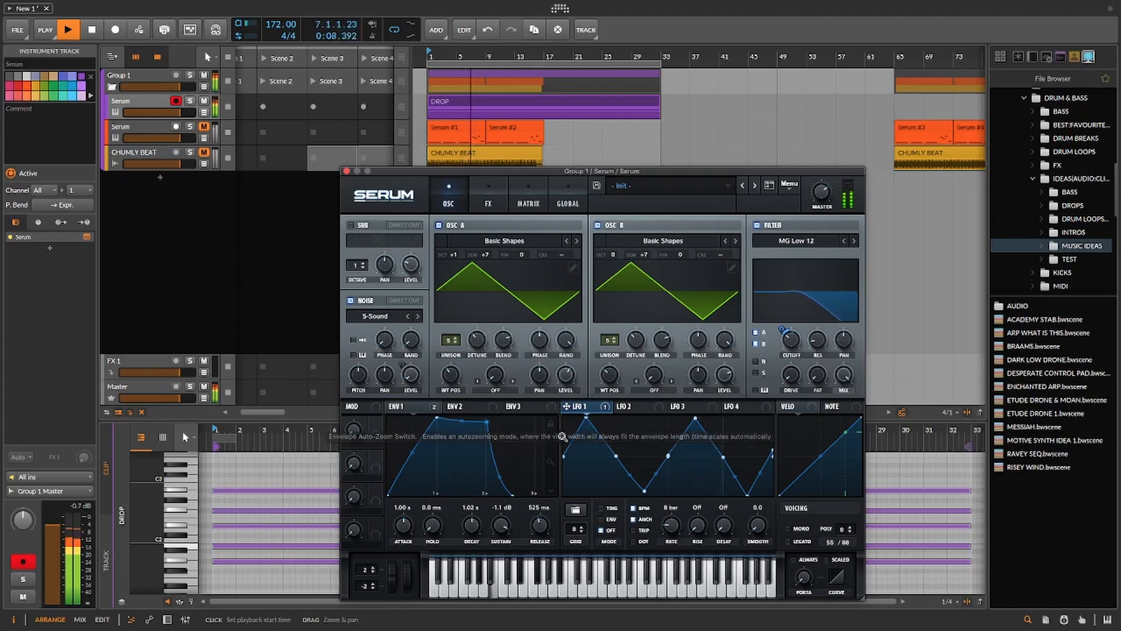
pyautogui.press('space')
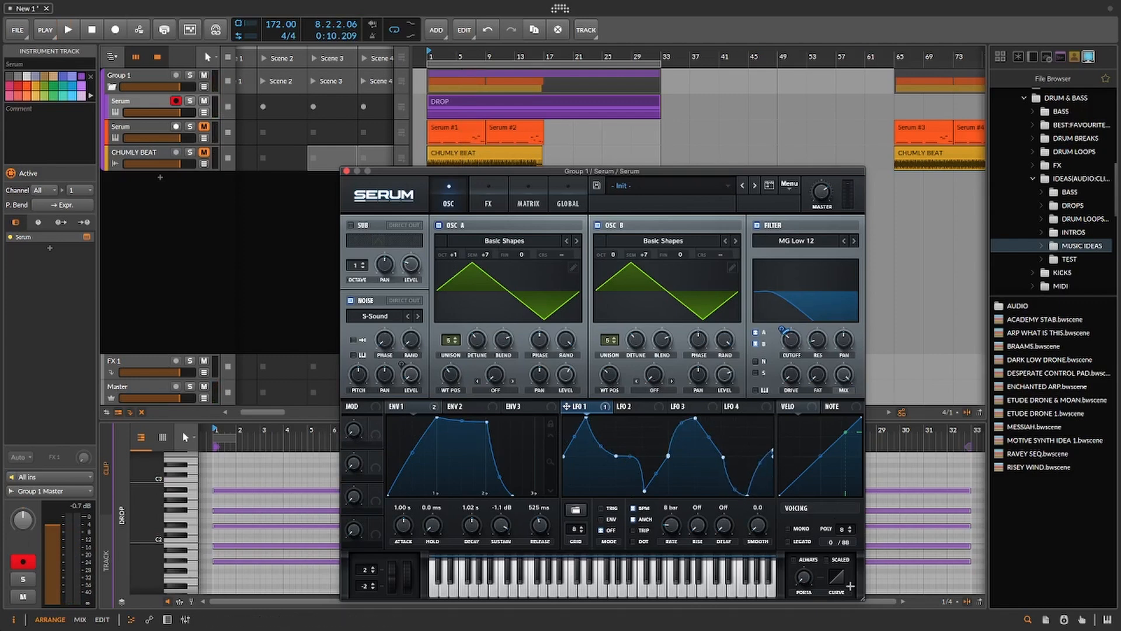
pyautogui.press('space')
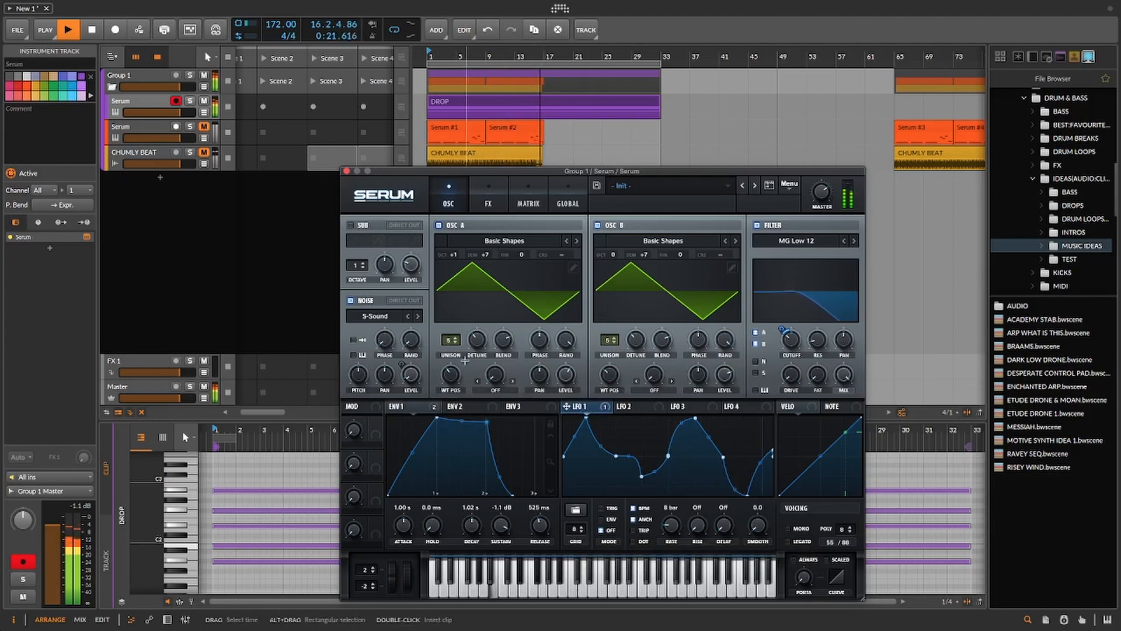
pyautogui.press('space')
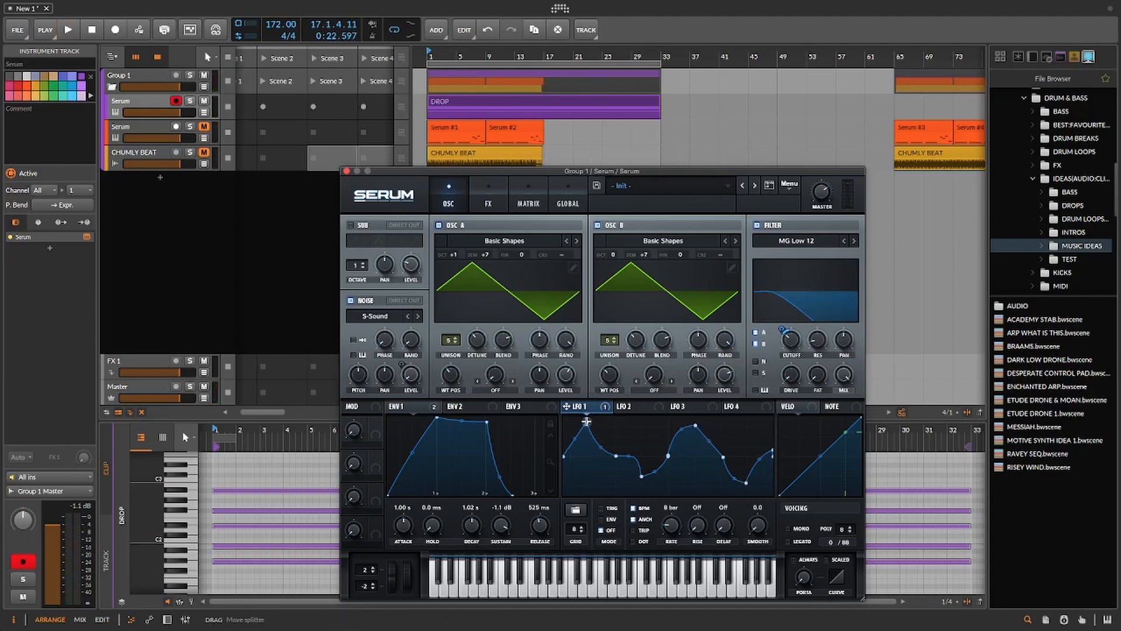
# Readjust LFO 1's modulation amount on the filter cutoff against the playing clip and bypass that cutoff modulation
pyautogui.moveTo(783, 327); pyautogui.dragTo(783, 307)
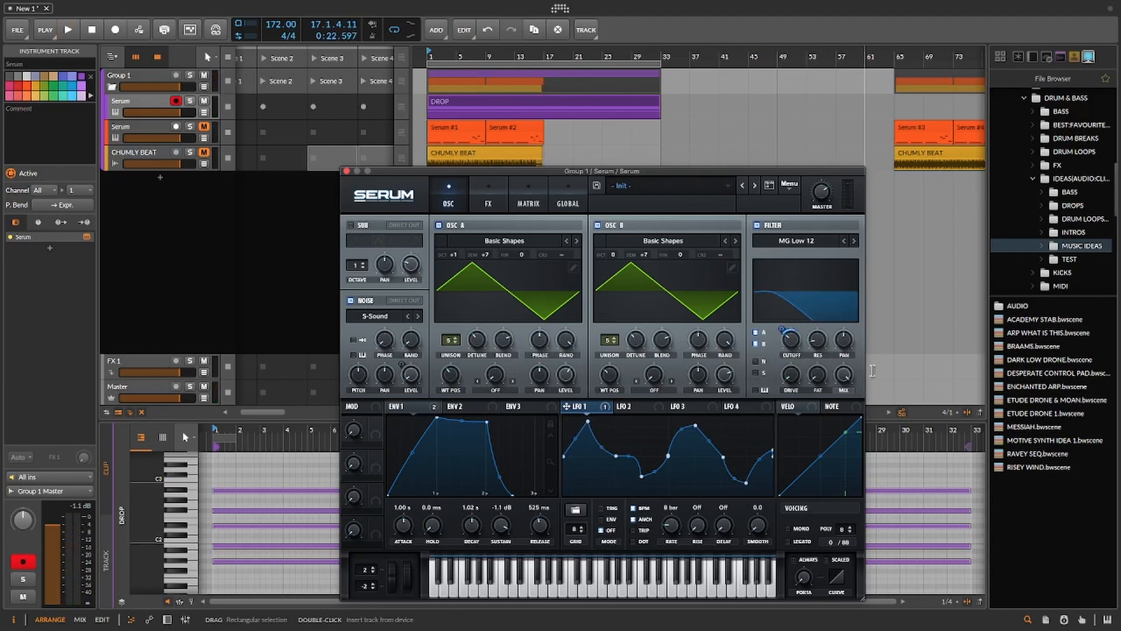
pyautogui.press('space')
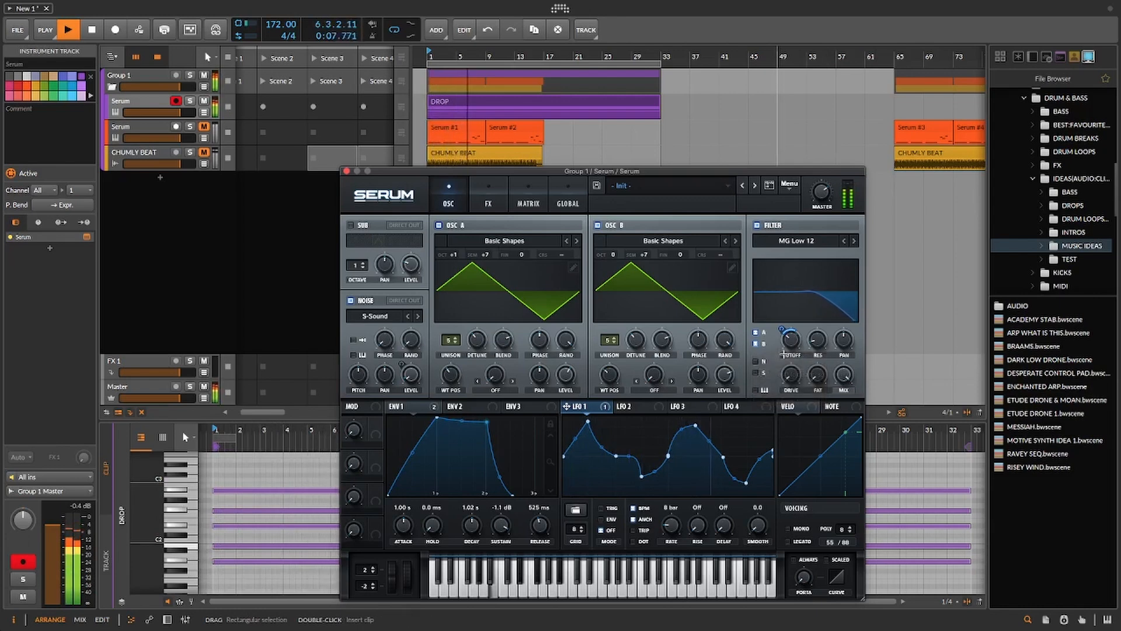
pyautogui.moveTo(781, 331)
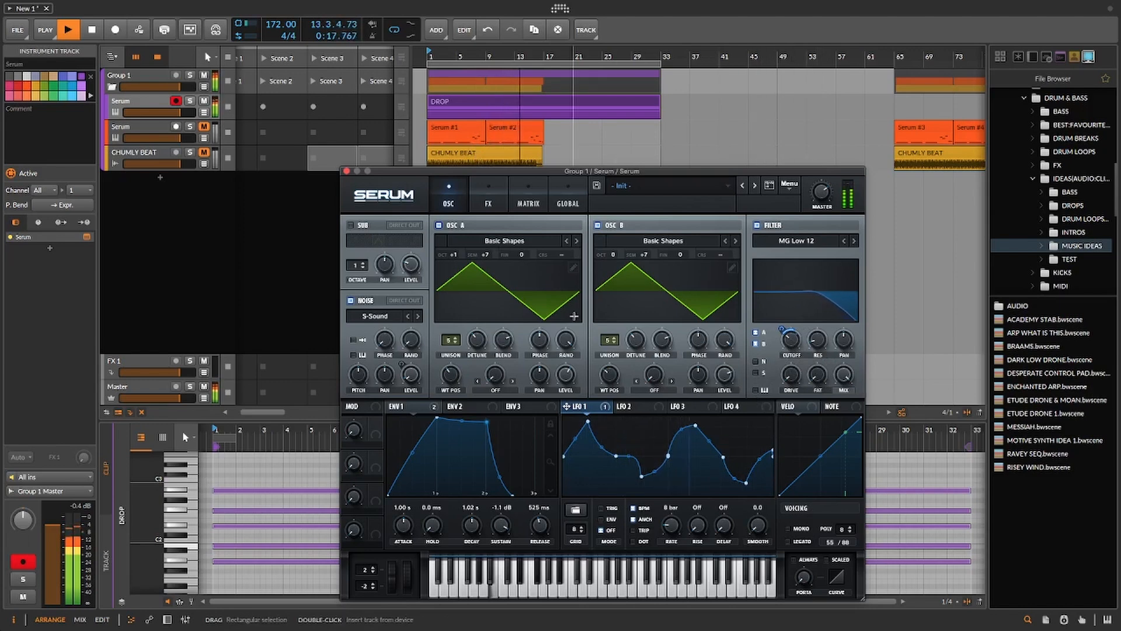
pyautogui.press('space')
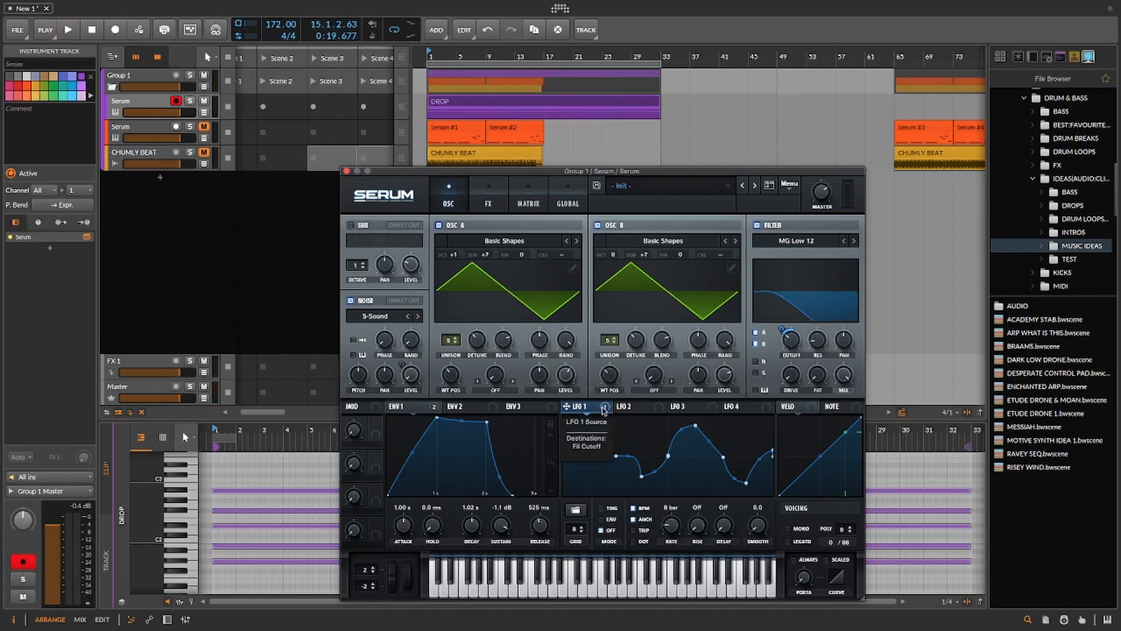
pyautogui.rightClick(604, 409)
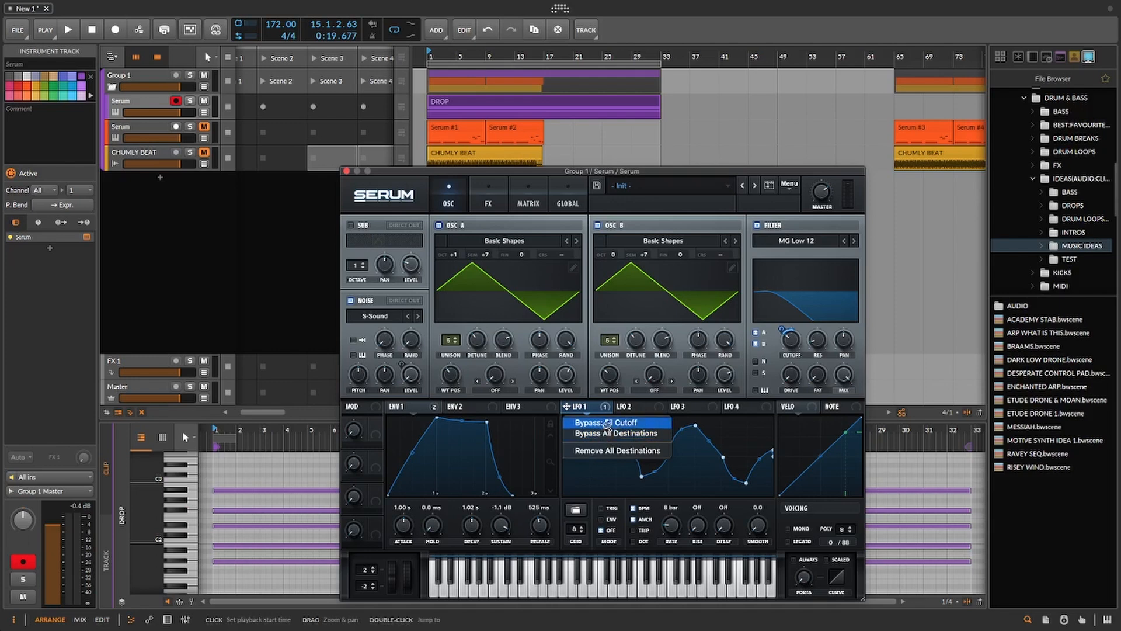
pyautogui.click(607, 425)
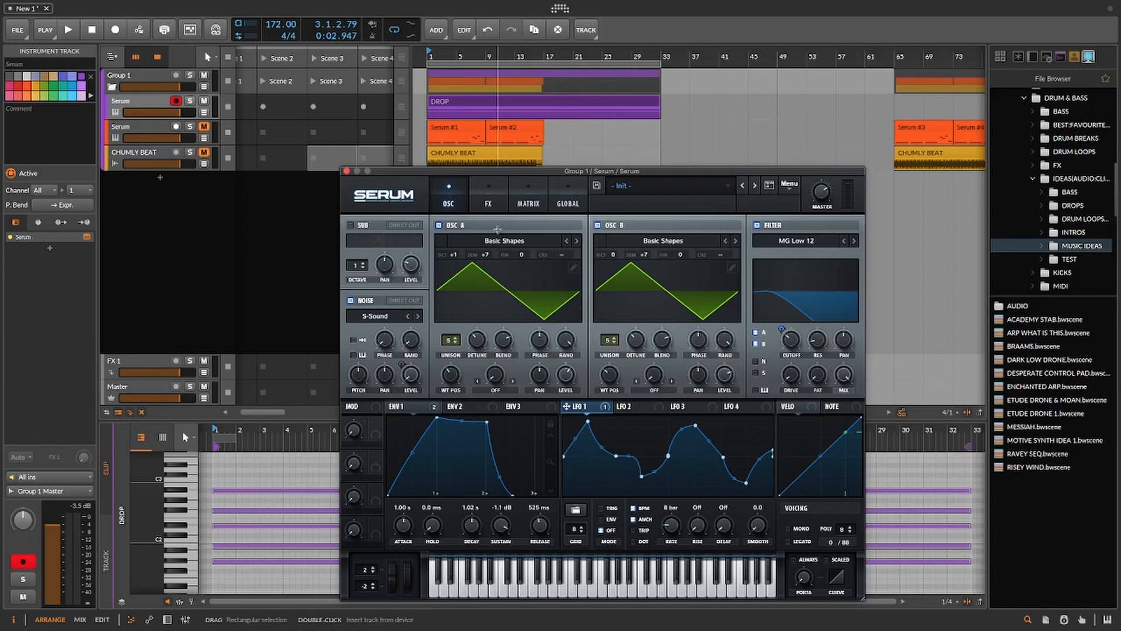
# Enable the Hyper/Dimension effect, lower the Hyper mix, adjust the Dimension mix and briefly audition the clip
pyautogui.click(489, 201)
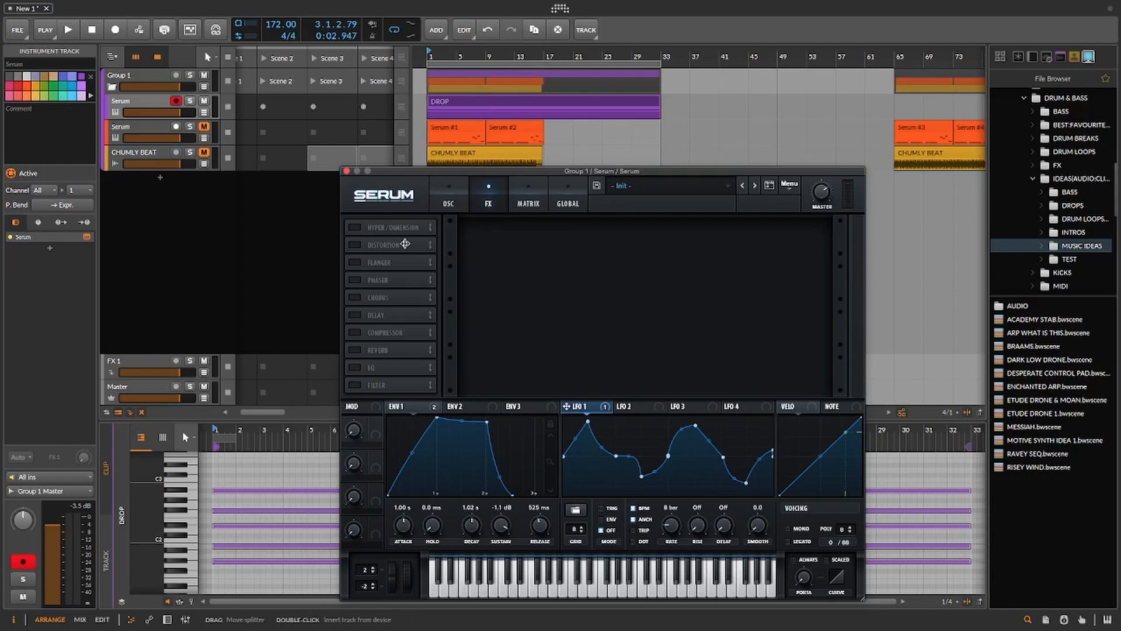
pyautogui.click(355, 228)
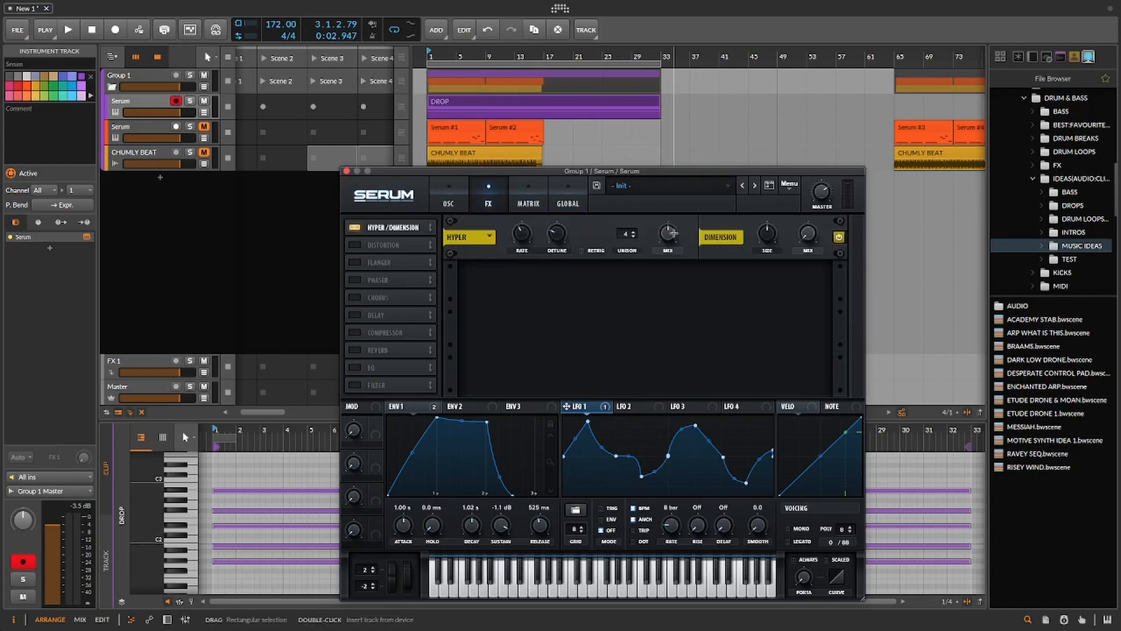
pyautogui.moveTo(675, 233); pyautogui.dragTo(677, 284)
pyautogui.moveTo(811, 233); pyautogui.dragTo(817, 203)
pyautogui.press('space')
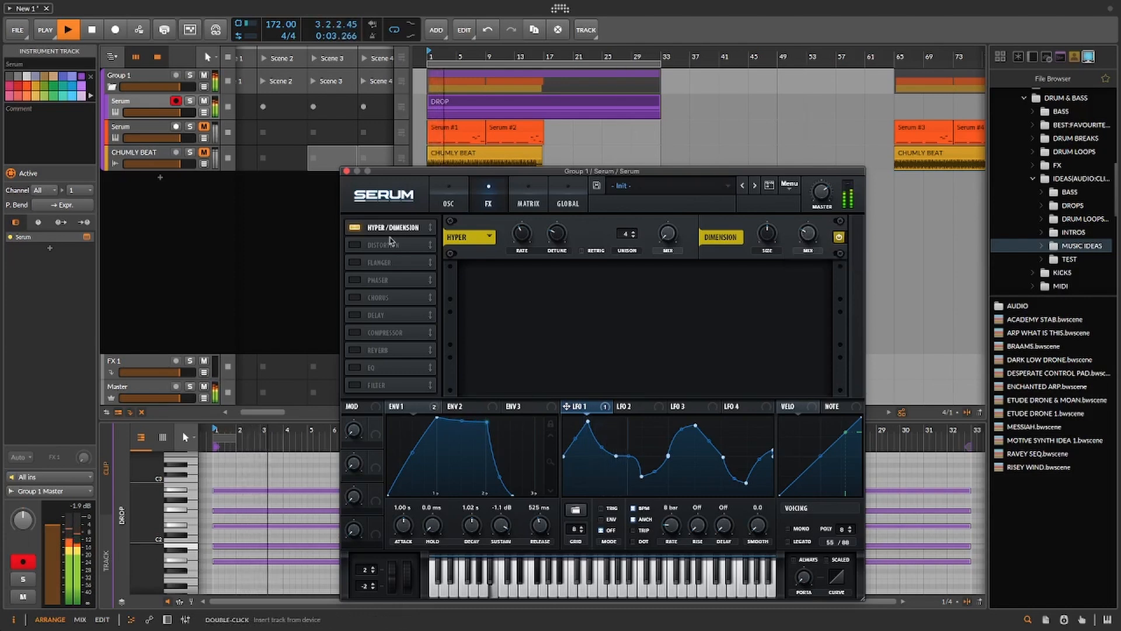
pyautogui.press('space')
# Enable the Phaser effect and reduce its mix while the clip plays
pyautogui.click(354, 279)
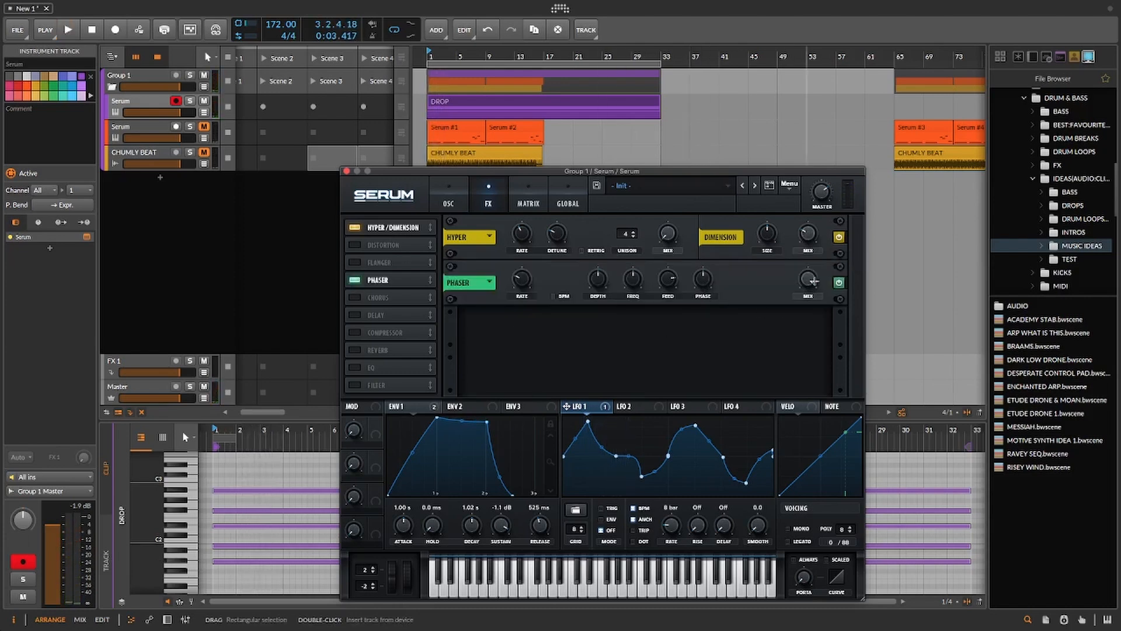
pyautogui.press('space')
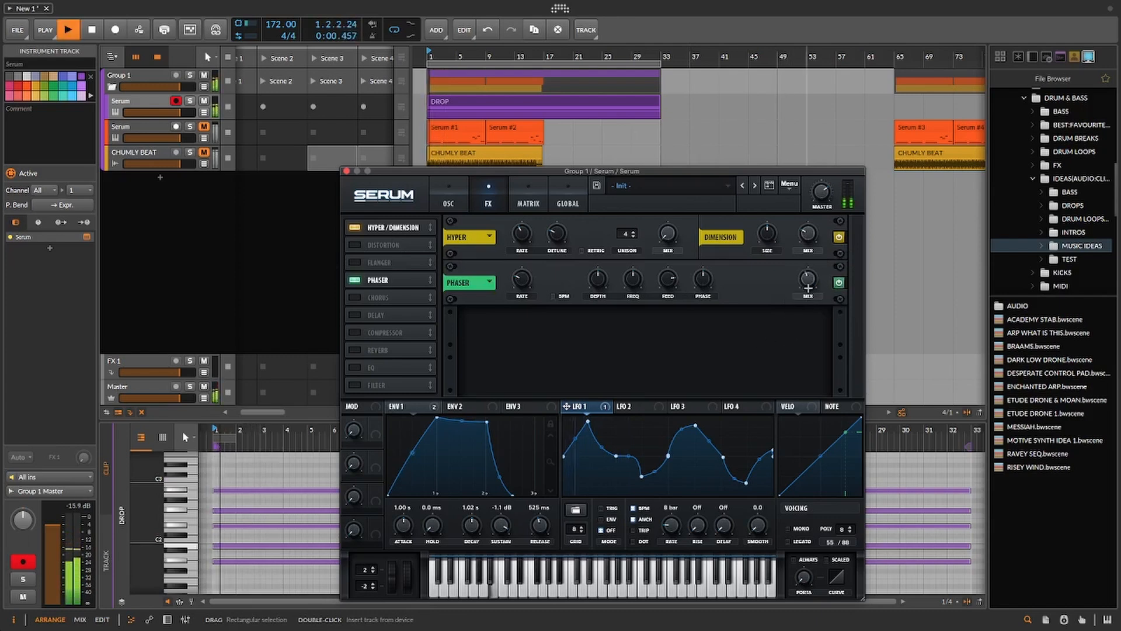
pyautogui.moveTo(809, 283)
pyautogui.mouseDown()
pyautogui.moveTo(827, 260)
pyautogui.moveTo(809, 298)
pyautogui.mouseUp()
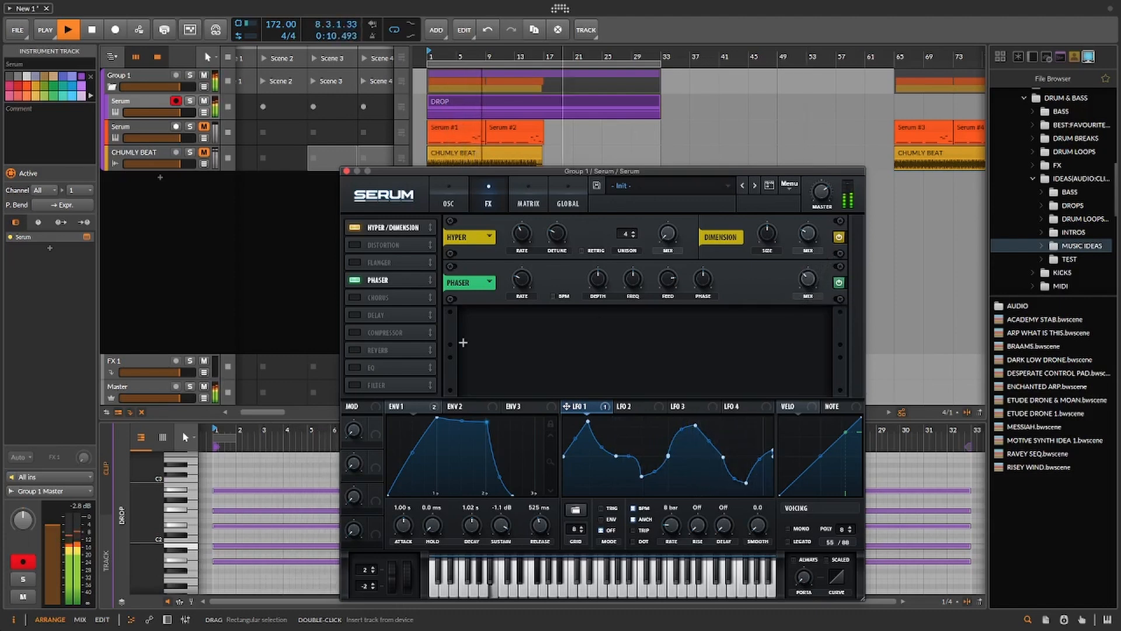
pyautogui.press('space')
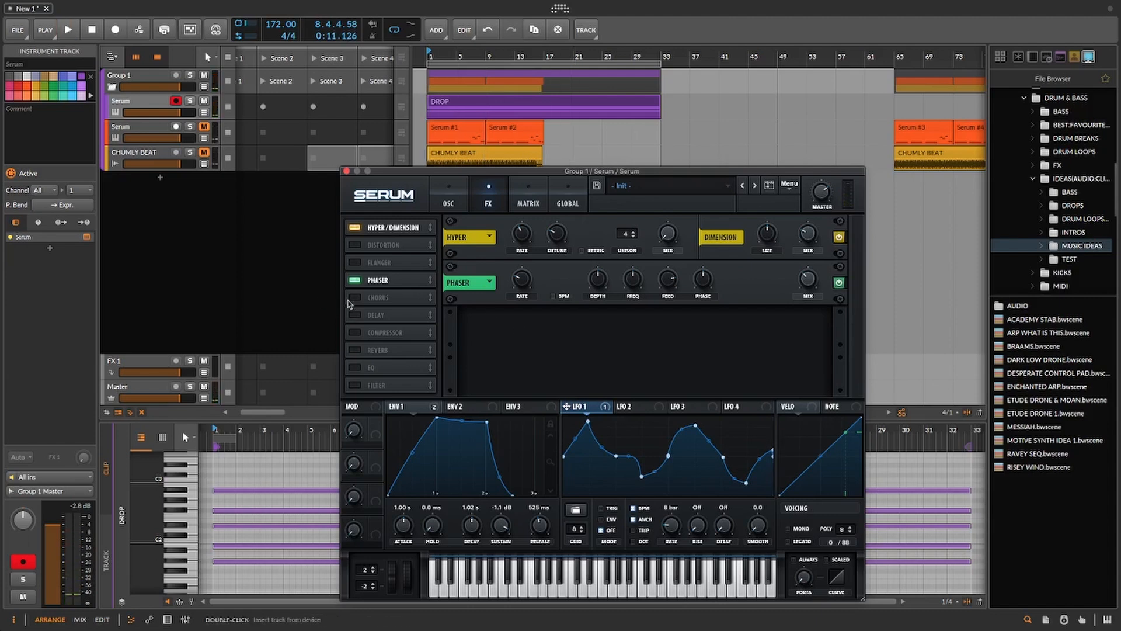
# Enable the Chorus effect and lower its mix to 30% while auditioning the clip
pyautogui.click(357, 298)
pyautogui.moveTo(810, 325); pyautogui.dragTo(809, 335)
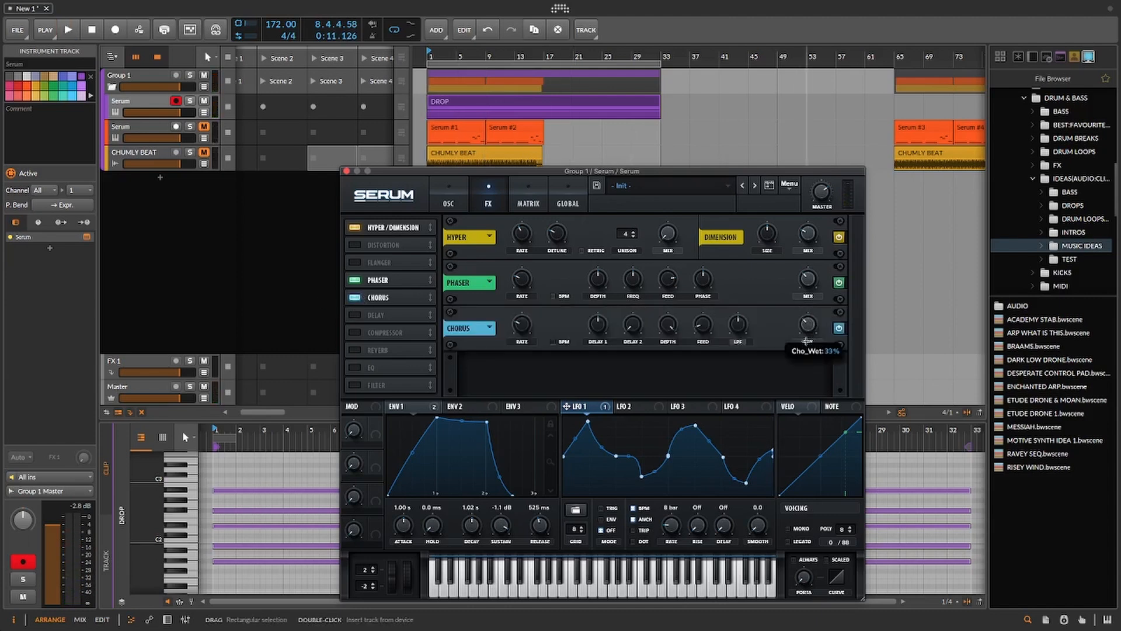
pyautogui.press('space')
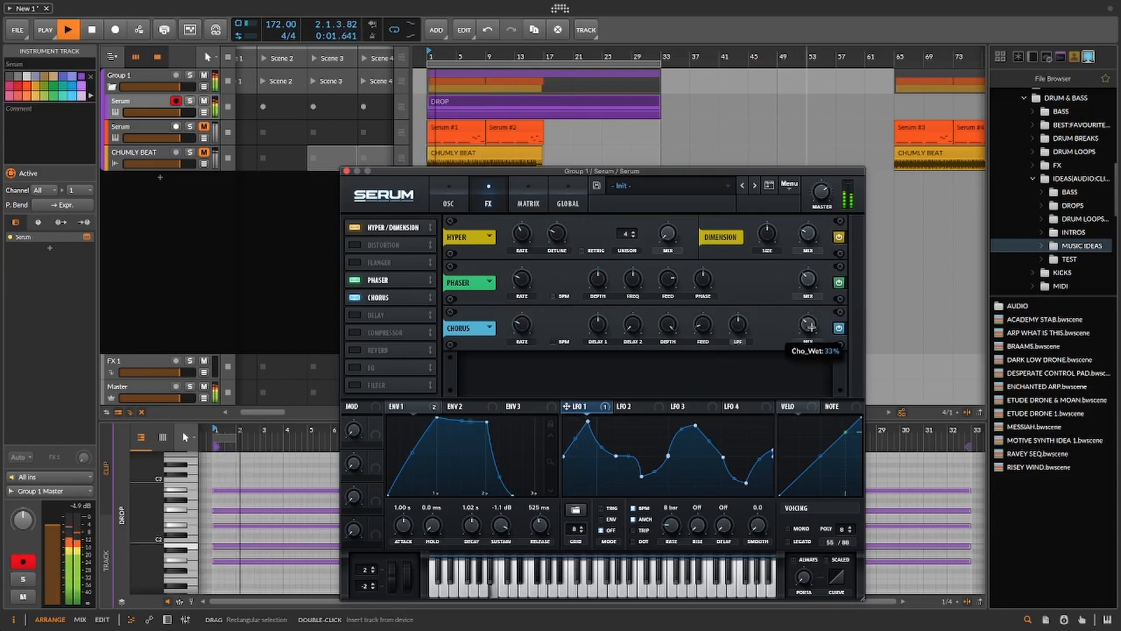
pyautogui.moveTo(810, 326); pyautogui.dragTo(811, 329)
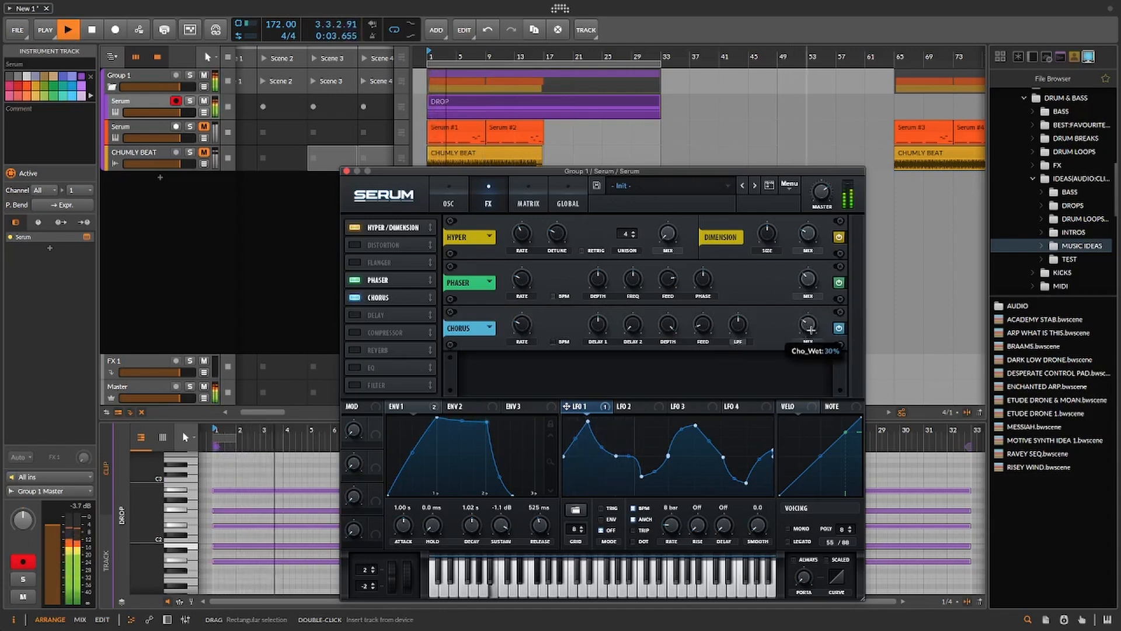
pyautogui.press('space')
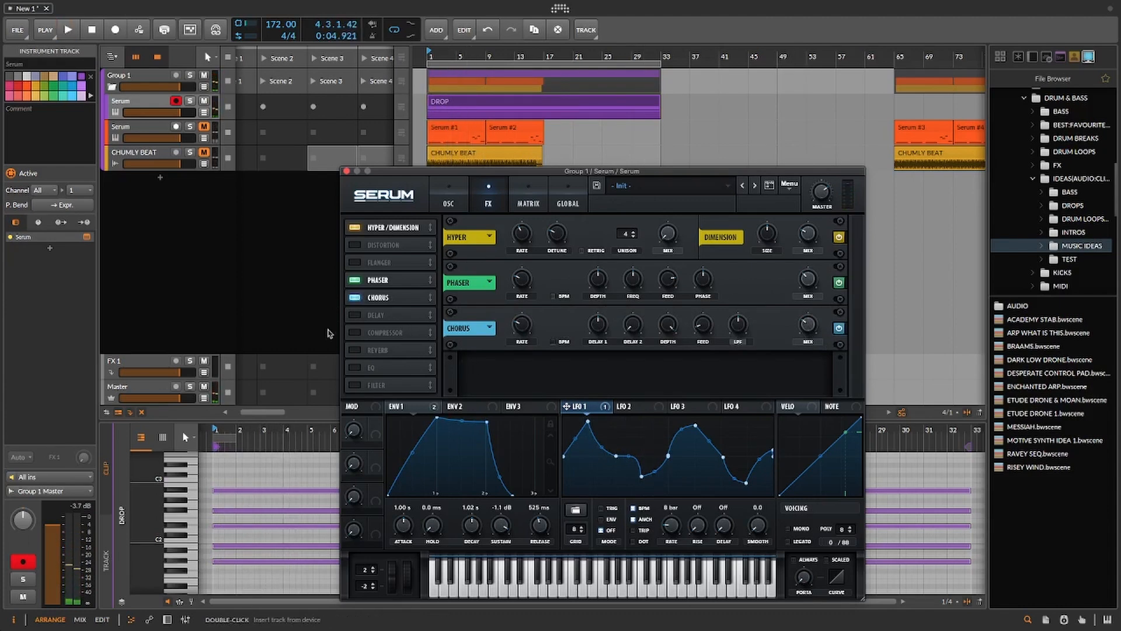
# Enable the EQ, place it ahead of the reverb in the effects chain and switch its low band to a low cut
pyautogui.click(358, 369)
pyautogui.moveTo(383, 352); pyautogui.dragTo(379, 368)
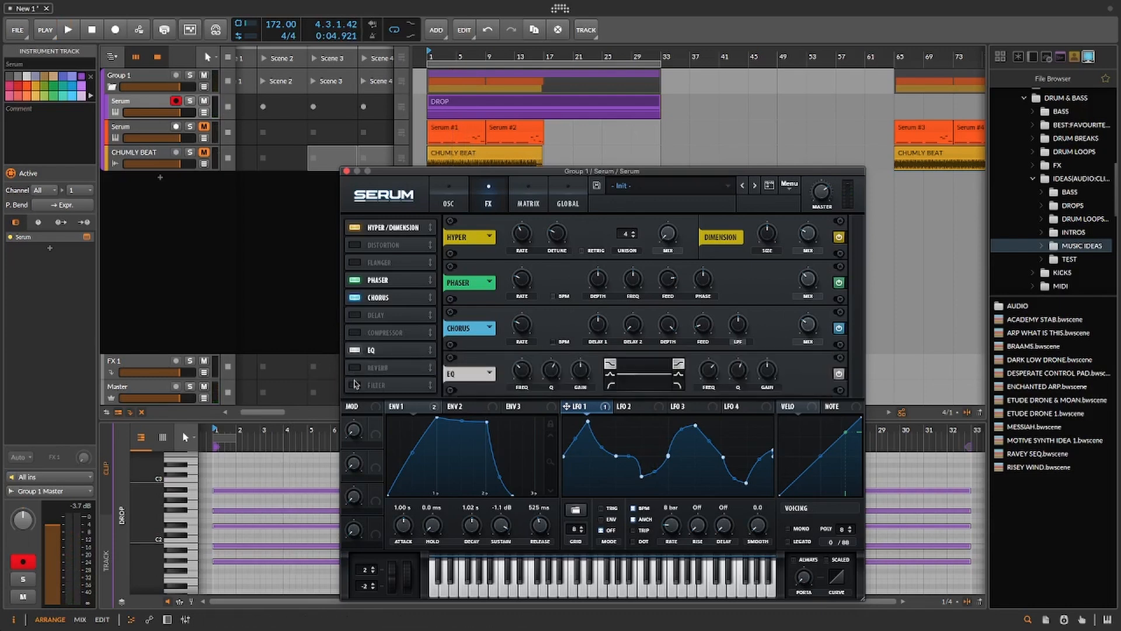
pyautogui.click(610, 385)
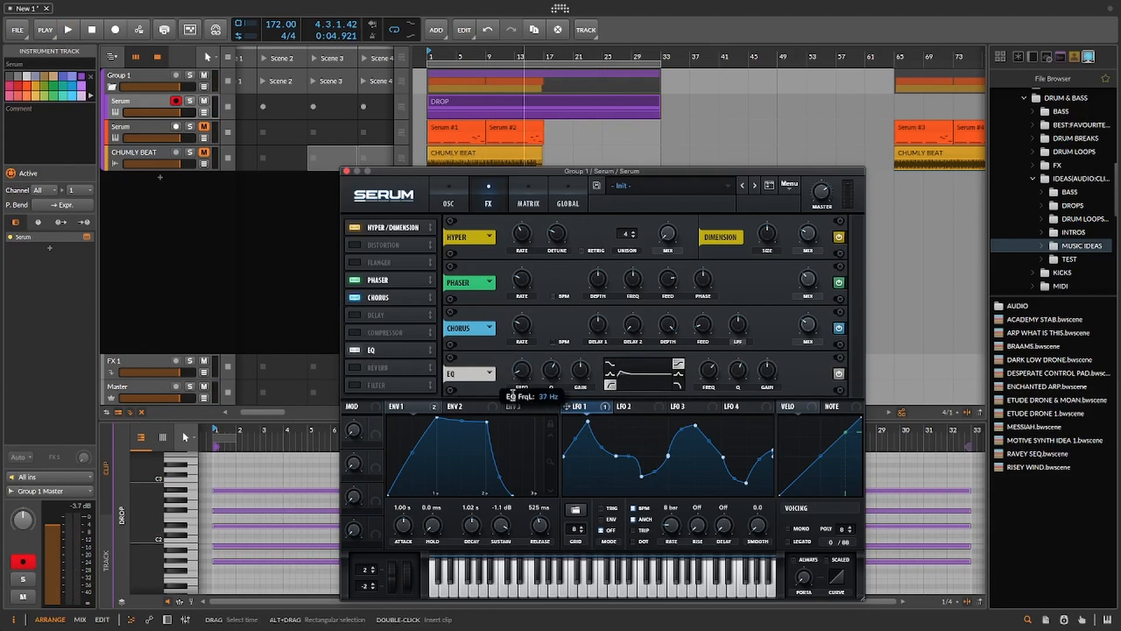
# Sweep the EQ's low-cut frequency while the clip plays and settle near 286 Hz
pyautogui.press('space')
pyautogui.moveTo(522, 374); pyautogui.dragTo(532, 352)
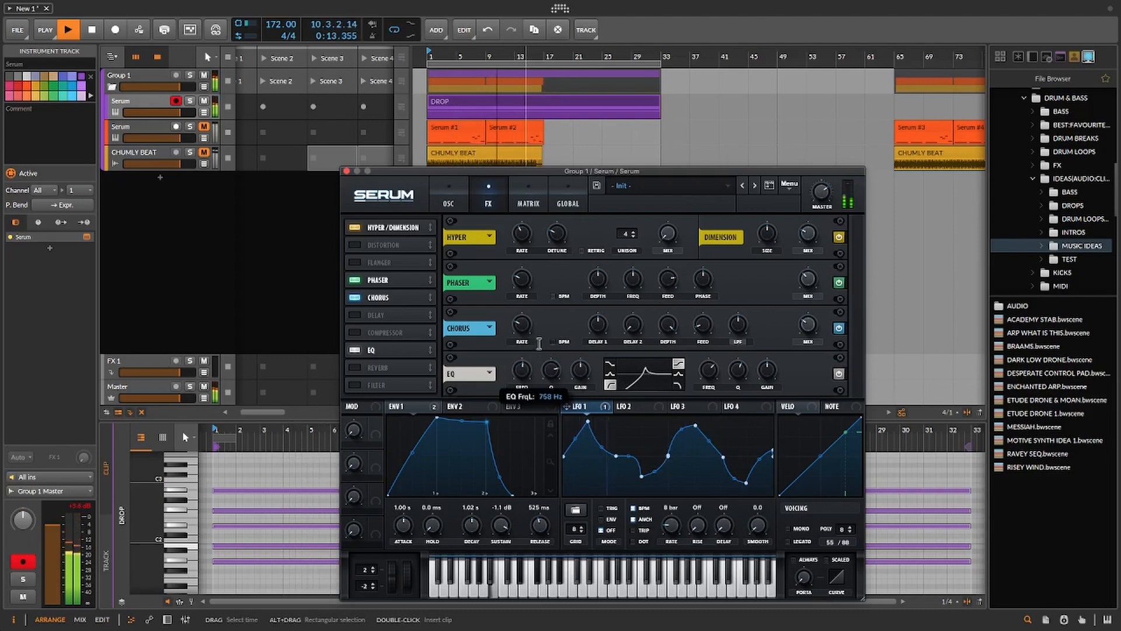
pyautogui.moveTo(539, 342); pyautogui.dragTo(533, 358)
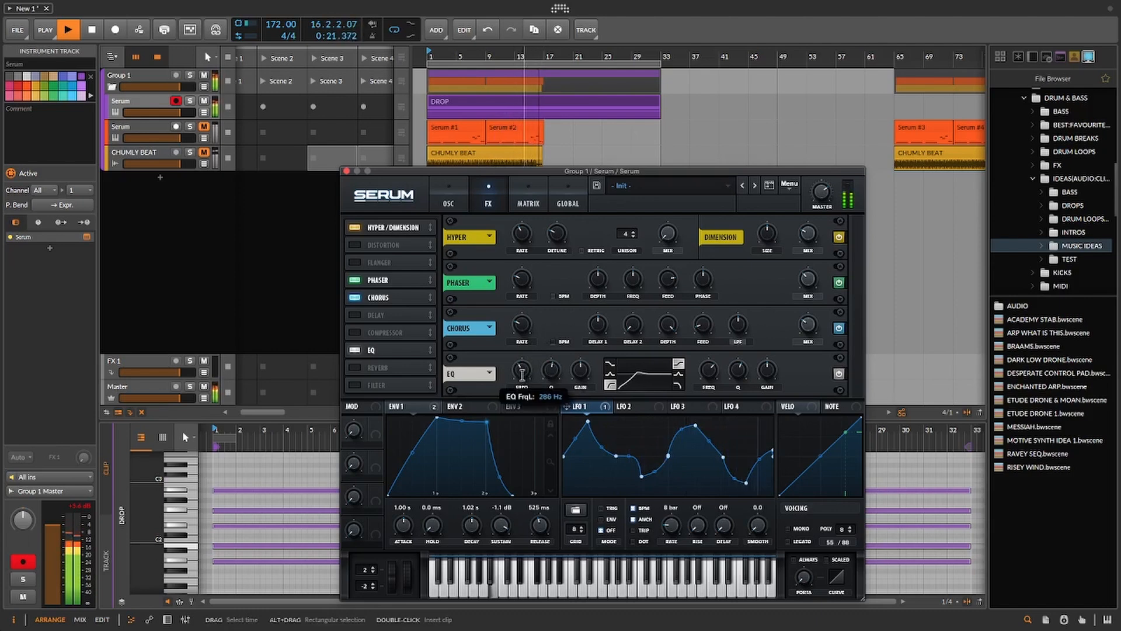
pyautogui.moveTo(519, 378); pyautogui.dragTo(518, 381)
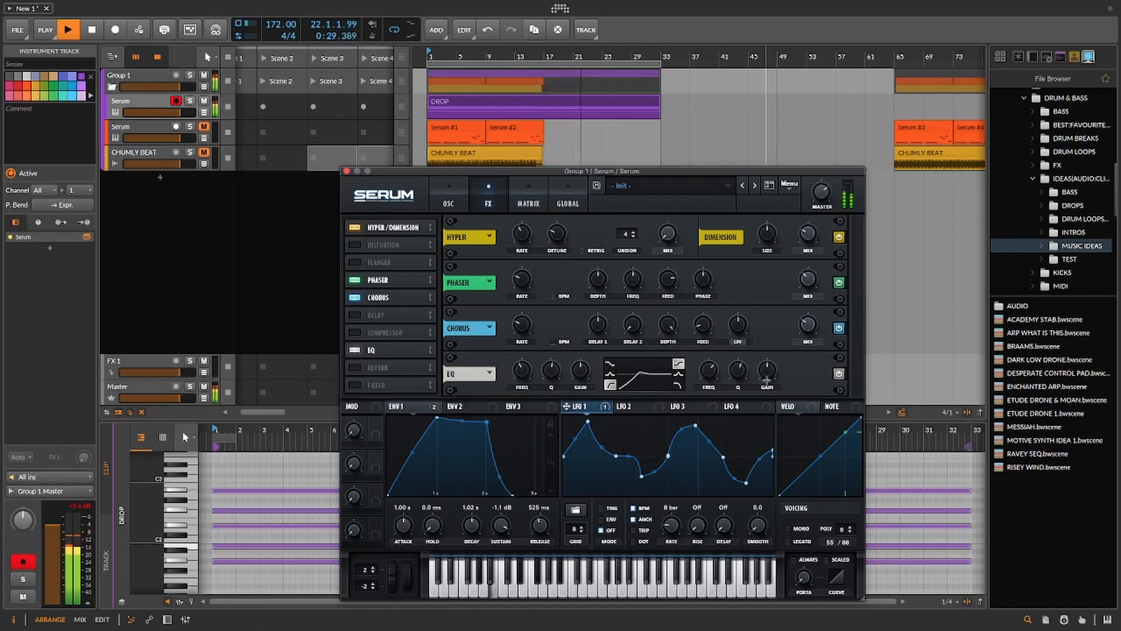
pyautogui.press('space')
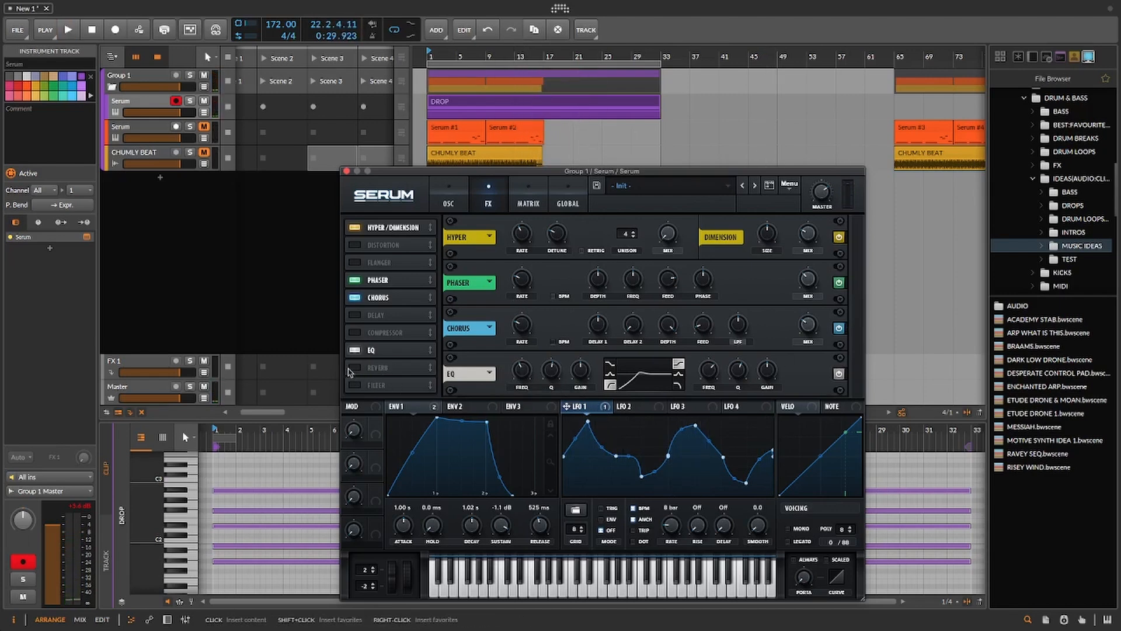
# Enable the reverb after the EQ, raise its low cut and adjust its mix, and audition the result
pyautogui.click(356, 368)
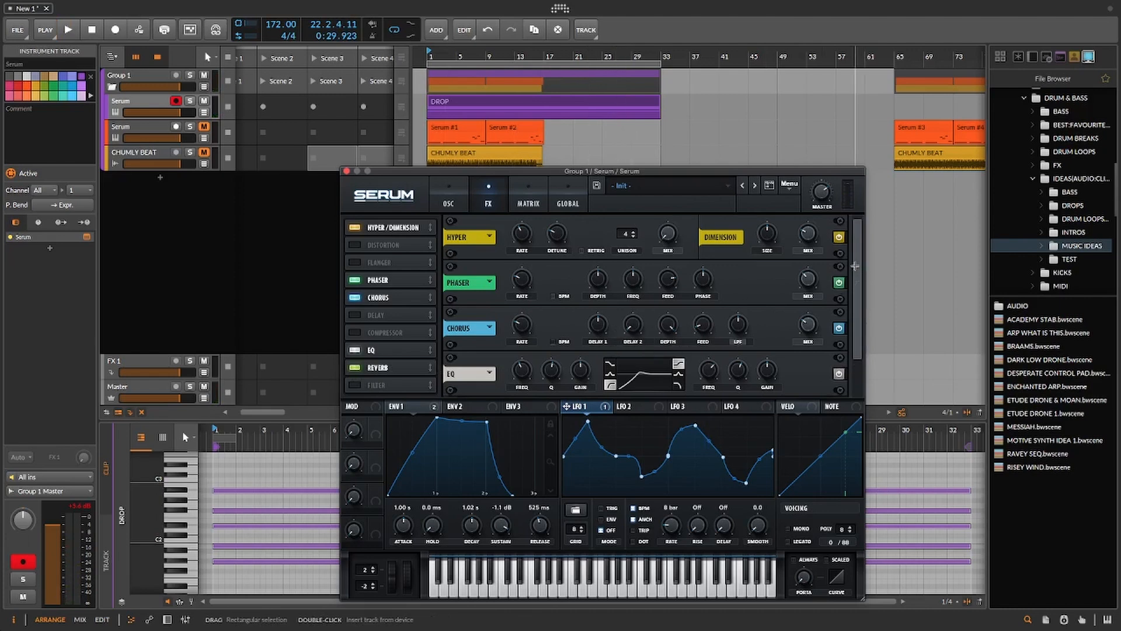
pyautogui.scroll(-1, 854, 266)
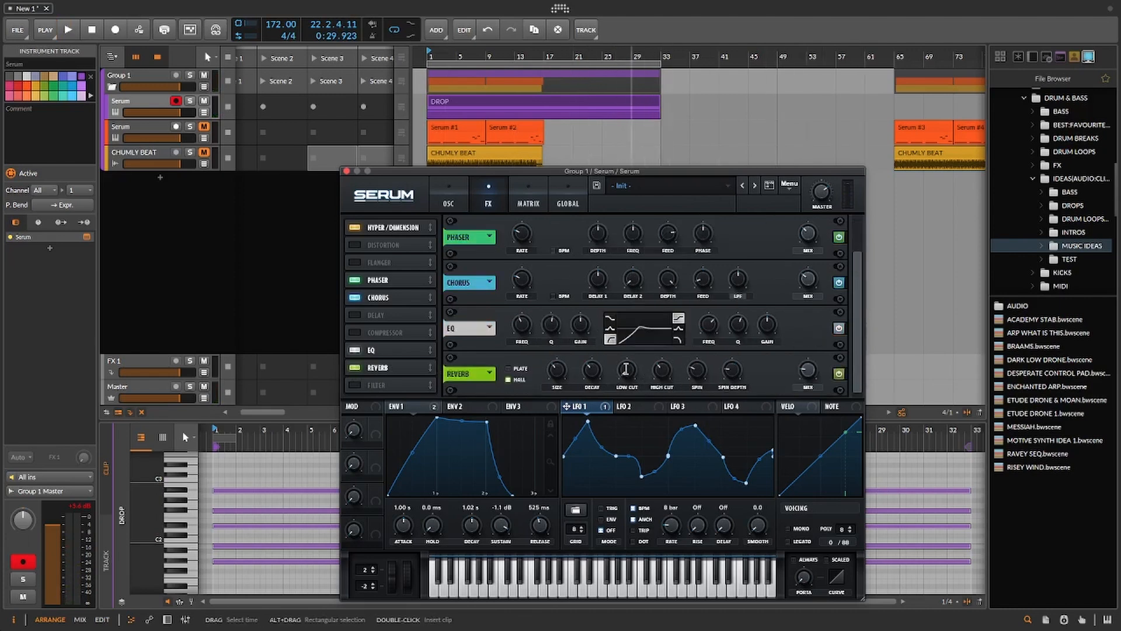
pyautogui.moveTo(630, 378); pyautogui.dragTo(626, 351)
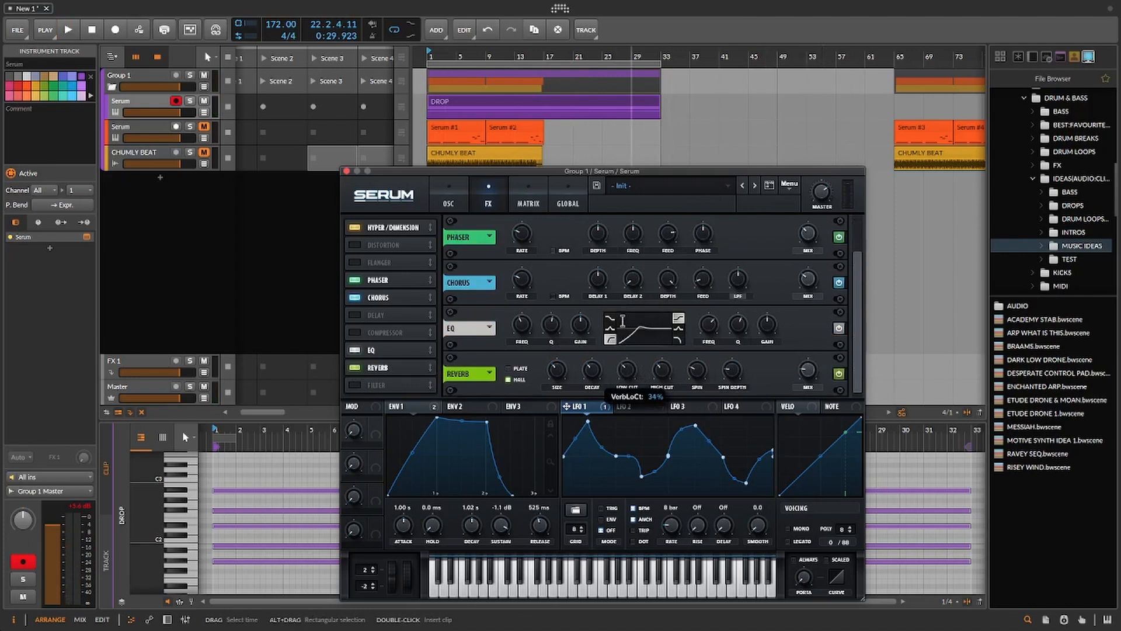
pyautogui.moveTo(624, 320); pyautogui.dragTo(623, 302)
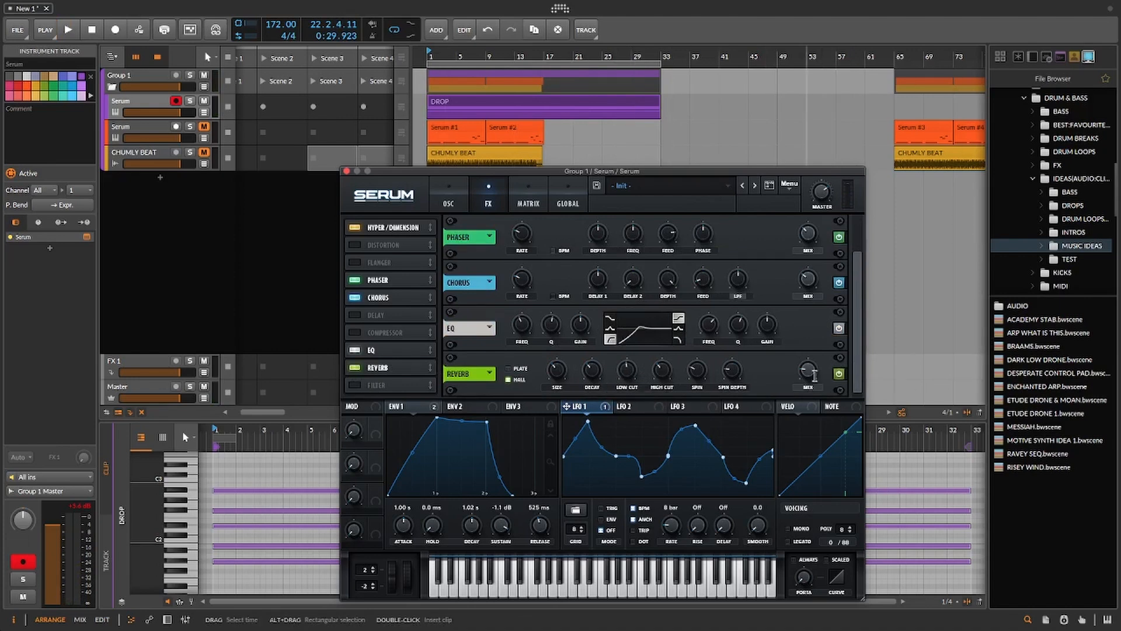
pyautogui.moveTo(812, 375); pyautogui.dragTo(813, 366)
pyautogui.press('space')
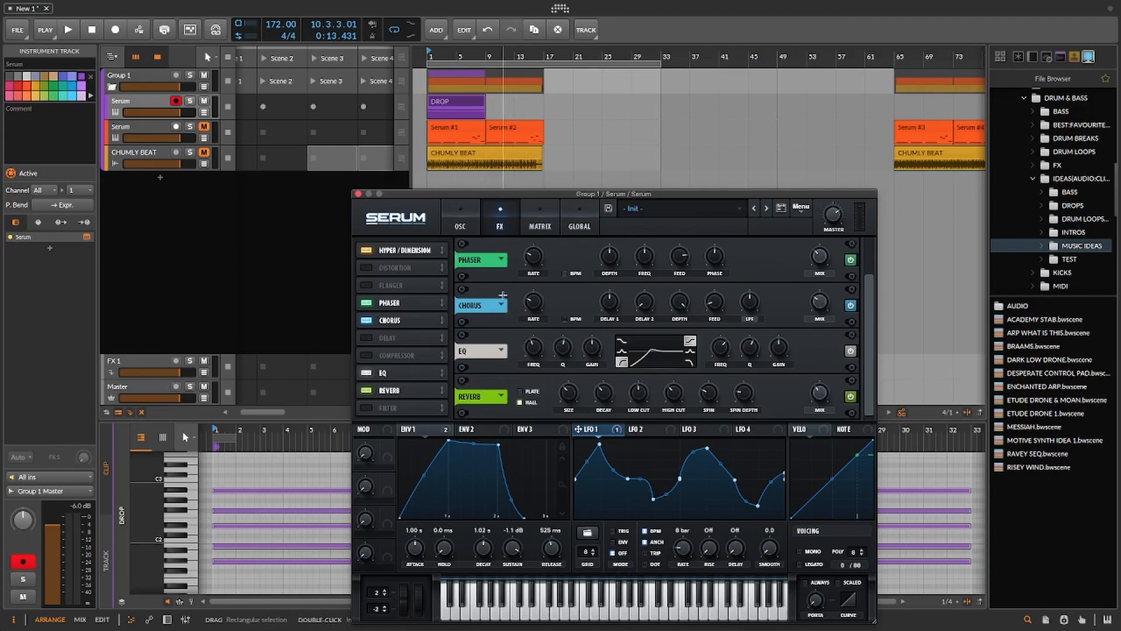
pyautogui.scroll(2, 789, 292)
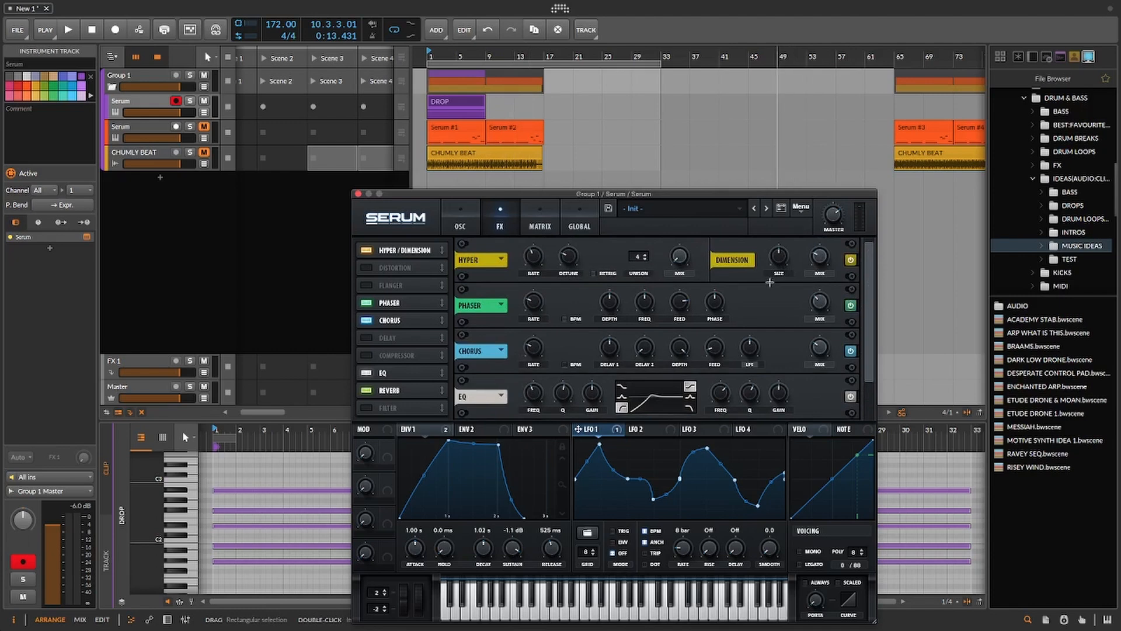
pyautogui.moveTo(873, 264); pyautogui.dragTo(869, 303)
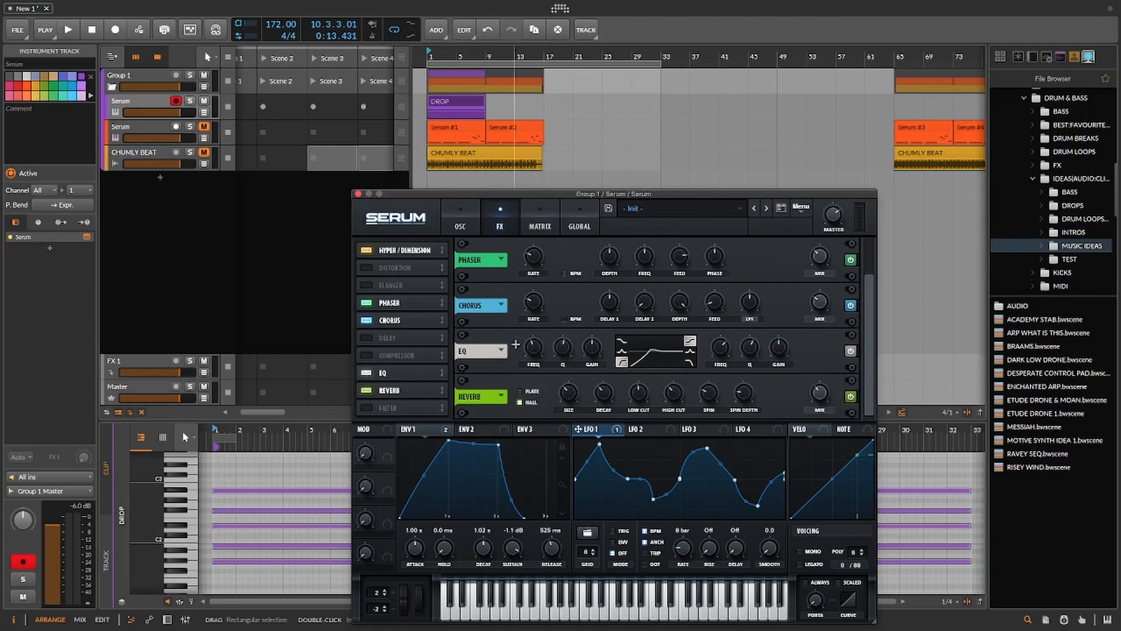
# Map Macro 1 to the frequency and Q of the EQ's low band, name it FILTER and sweep it during playback
pyautogui.moveTo(578, 429); pyautogui.dragTo(533, 346)
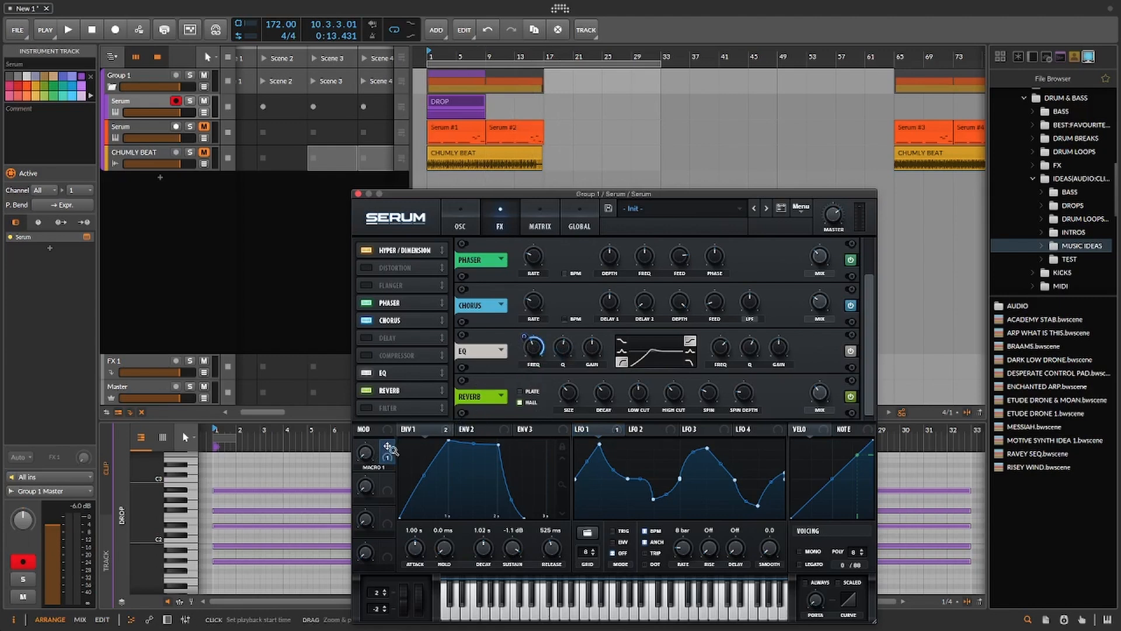
pyautogui.moveTo(548, 374); pyautogui.dragTo(563, 347)
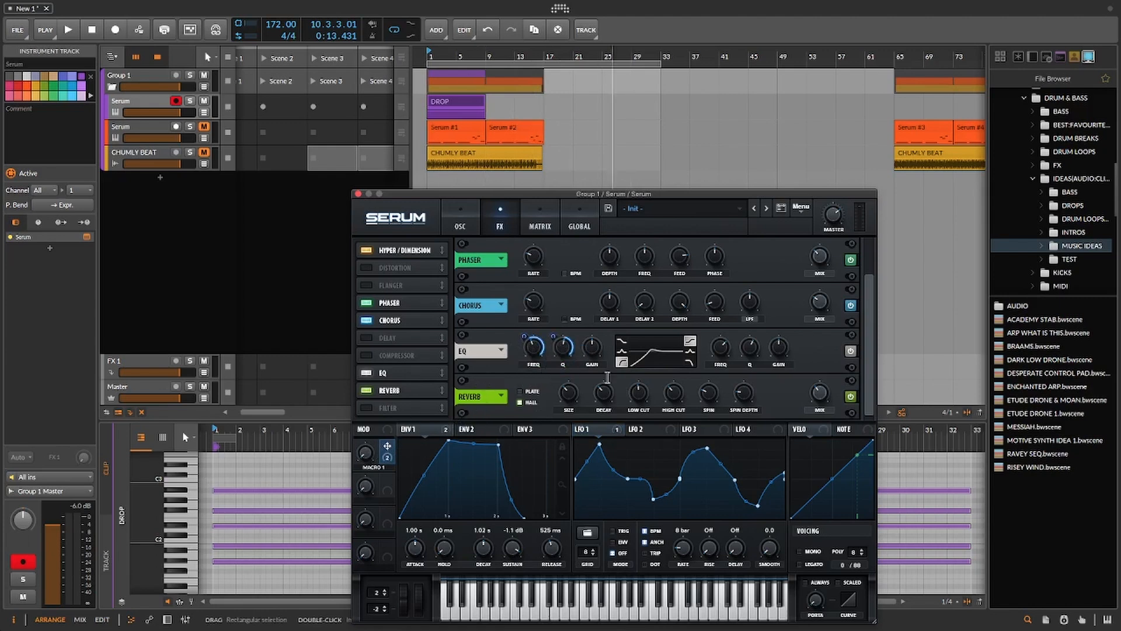
pyautogui.press('space')
pyautogui.moveTo(361, 455)
pyautogui.mouseDown()
pyautogui.moveTo(367, 435)
pyautogui.moveTo(360, 449)
pyautogui.mouseUp()
pyautogui.press('space')
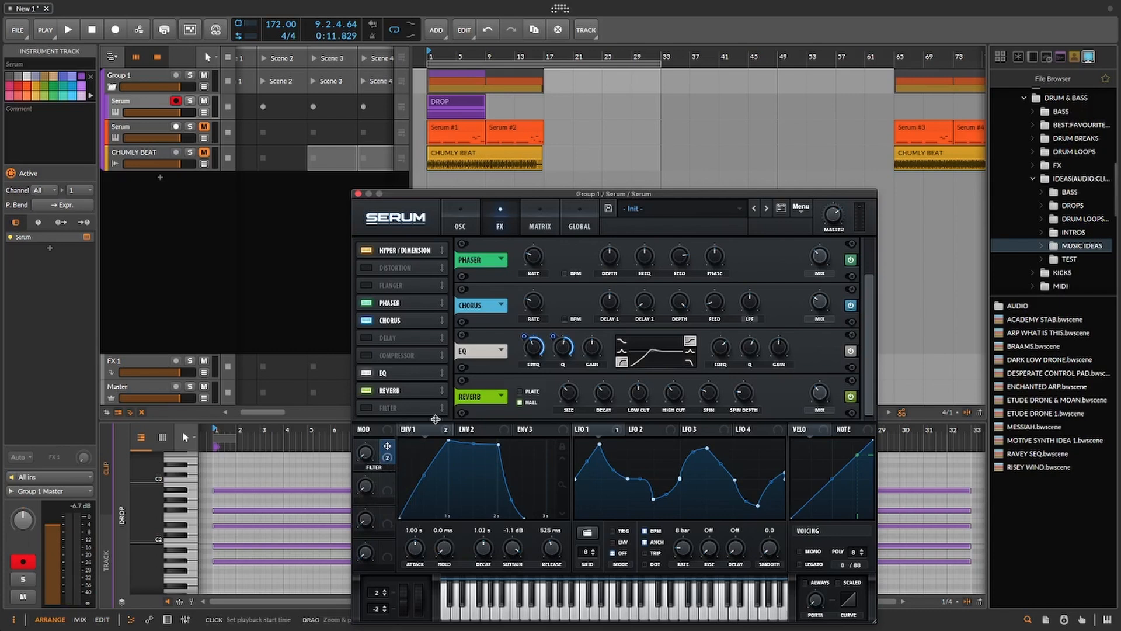
# Map Macro 2 to the filter cutoff, rename the macro FILTER 2 and sweep it while the clip plays
pyautogui.click(460, 225)
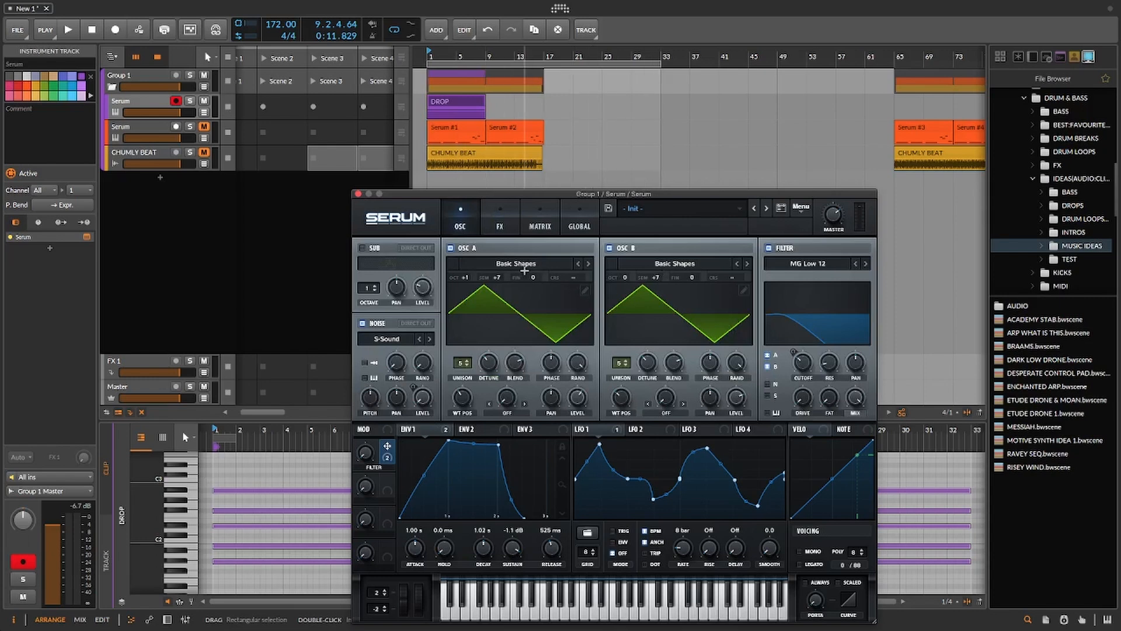
pyautogui.click(643, 429)
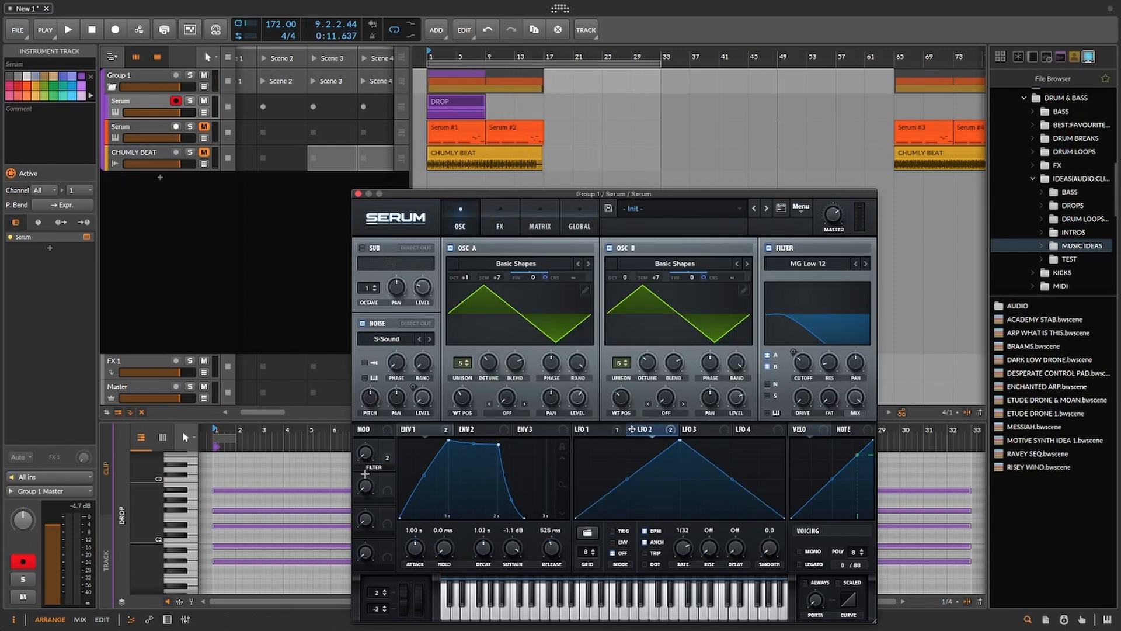
pyautogui.moveTo(386, 479); pyautogui.dragTo(805, 365)
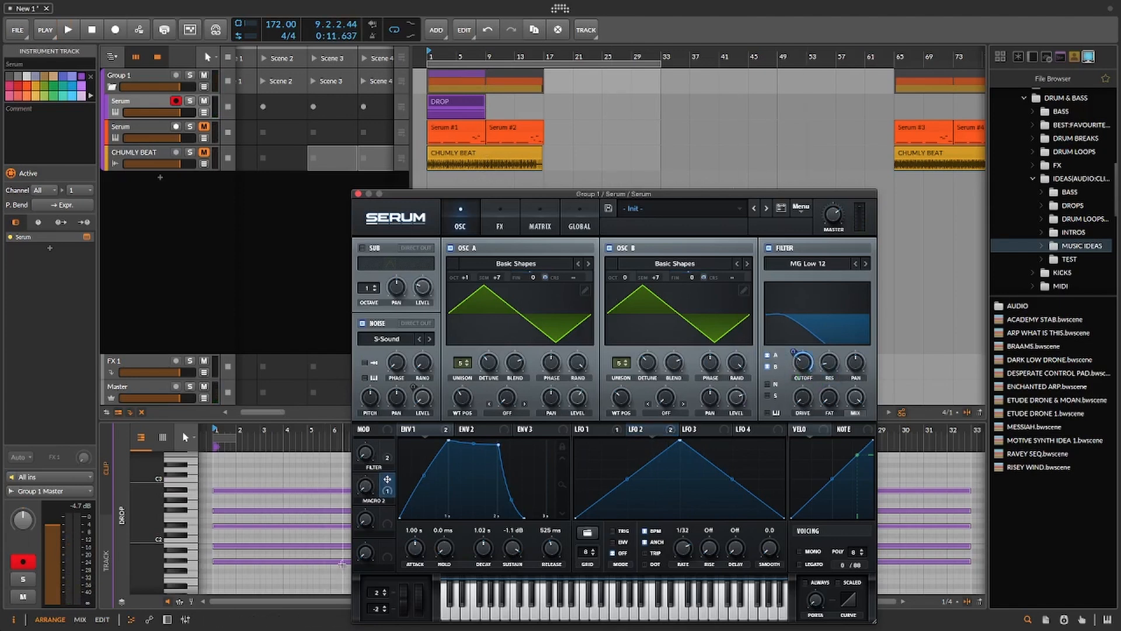
pyautogui.doubleClick(370, 500)
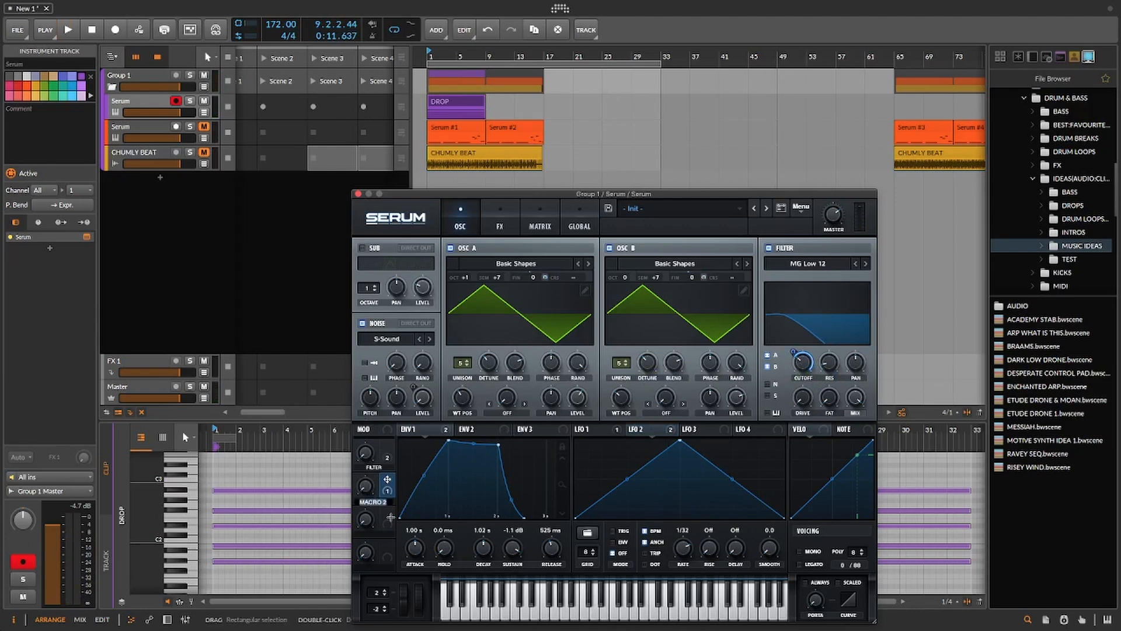
pyautogui.write('FILTER')
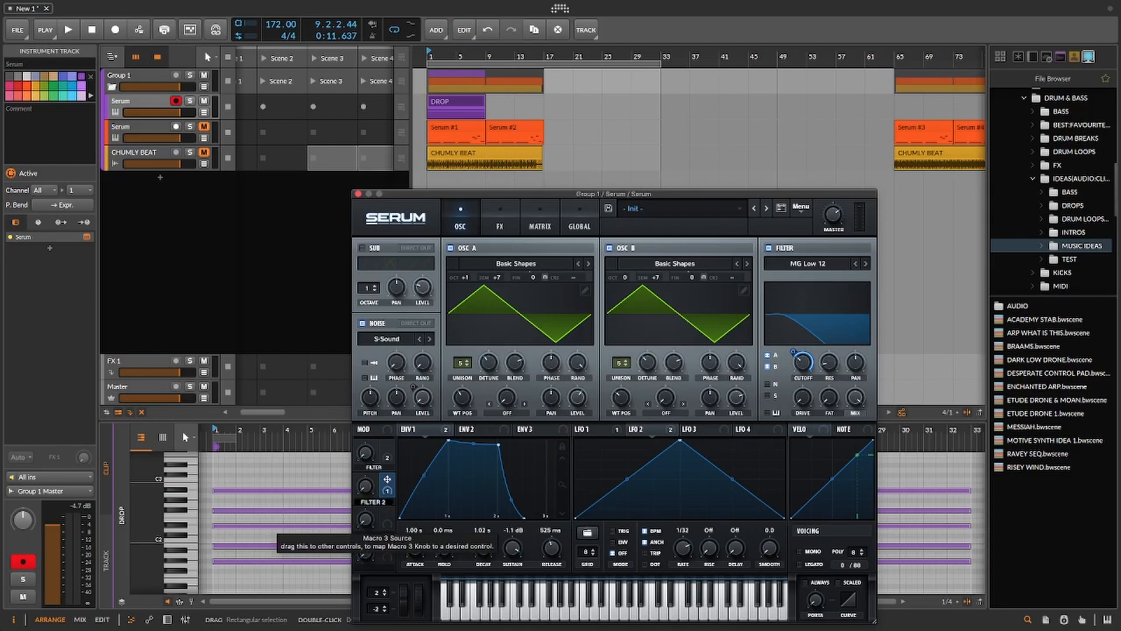
pyautogui.press('Return')
pyautogui.press('space')
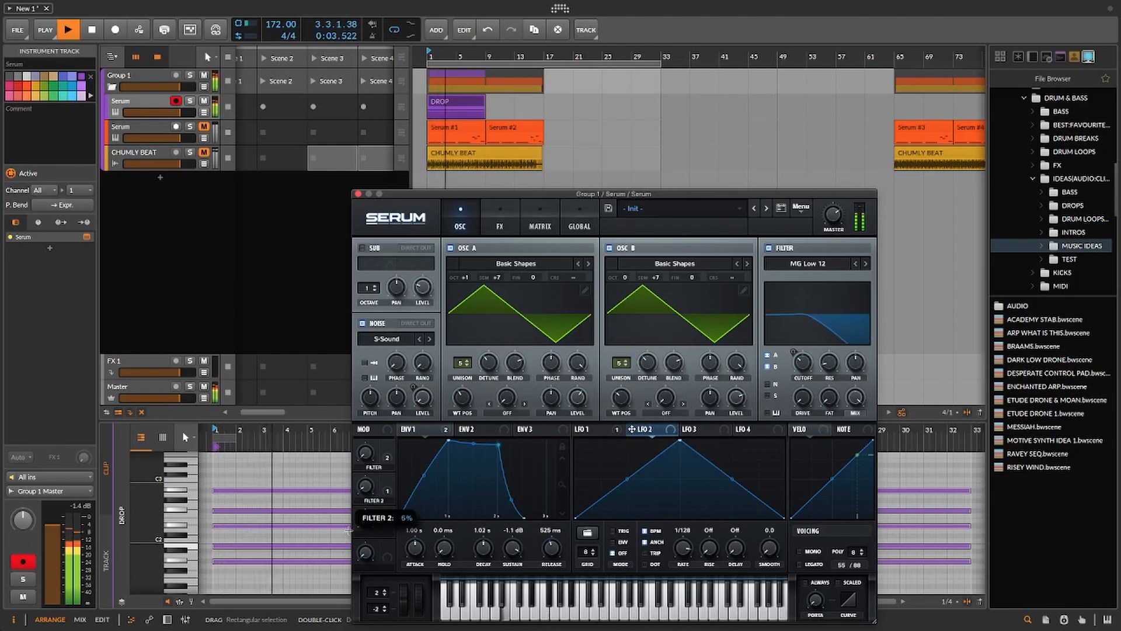
pyautogui.moveTo(349, 530)
pyautogui.mouseDown()
pyautogui.moveTo(382, 473)
pyautogui.moveTo(353, 514)
pyautogui.mouseUp()
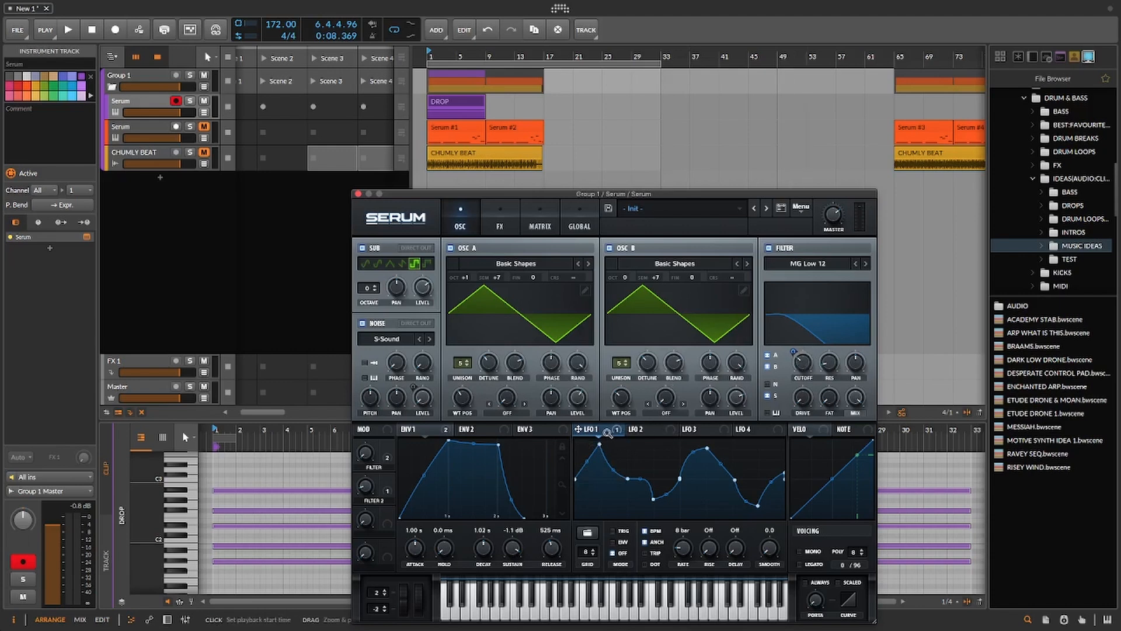
# Try modulating the filter resonance with LFO 1 at an amount of 28 and audition the clip
pyautogui.moveTo(701, 386); pyautogui.dragTo(825, 365)
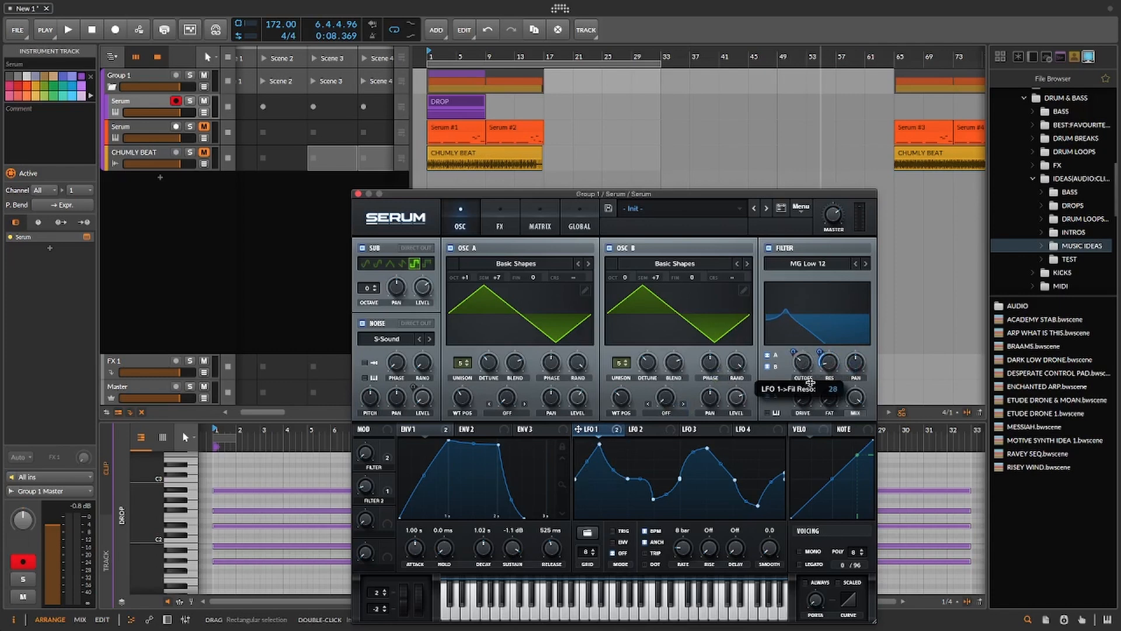
pyautogui.press('space')
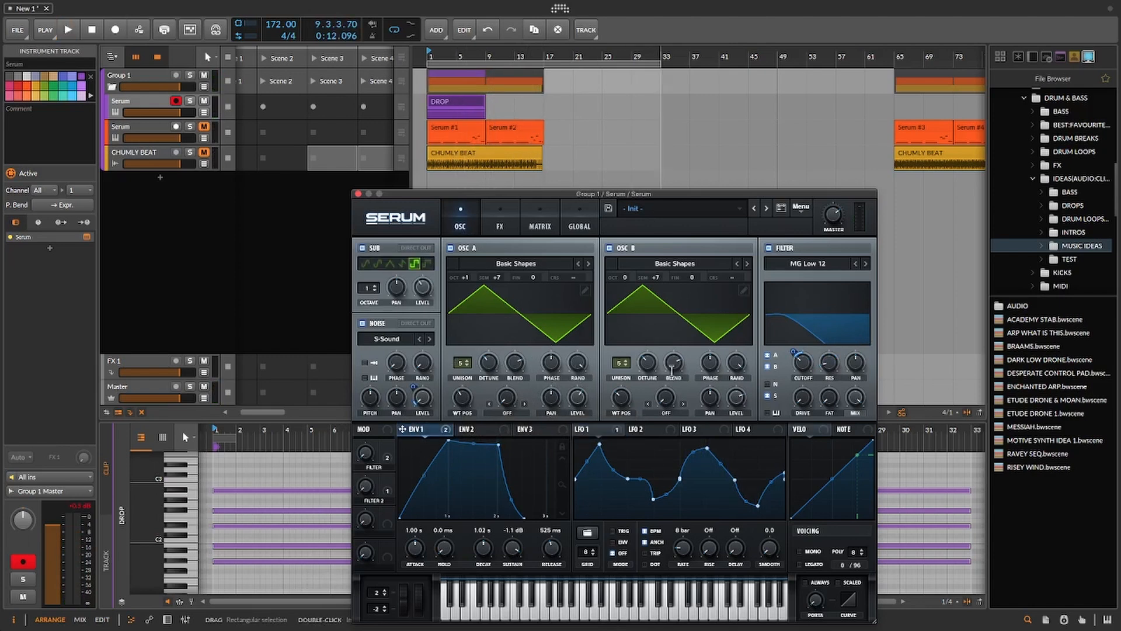
# Set oscillator A's warp mode to FM (From B) and map Macro 3 to the FM amount and oscillator B's octave
pyautogui.click(507, 411)
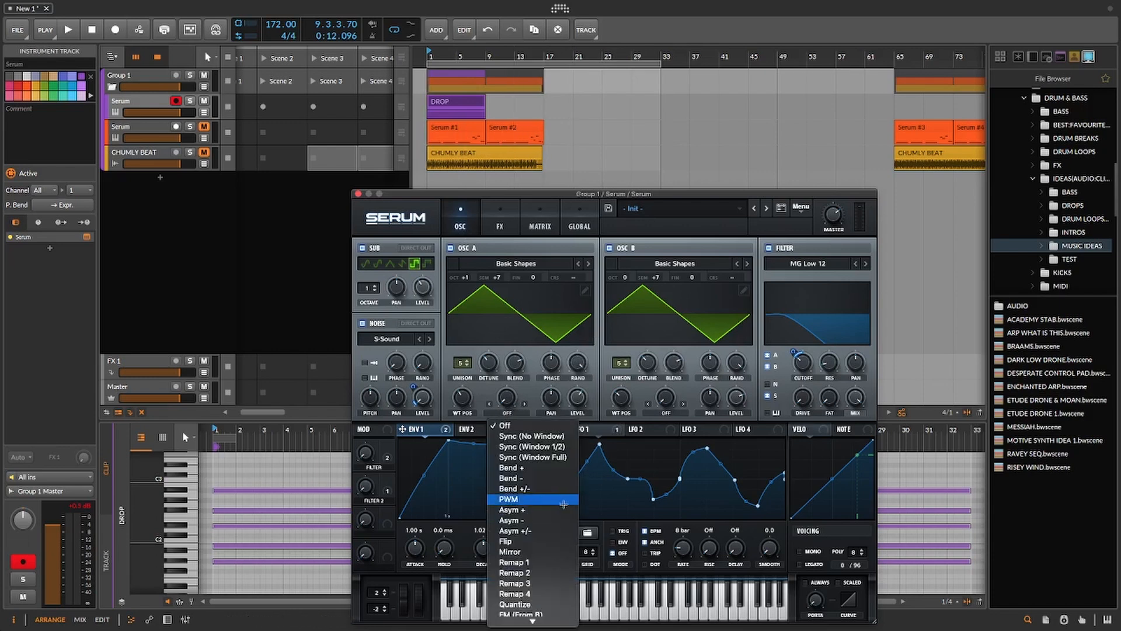
pyautogui.scroll(-4, 530, 578)
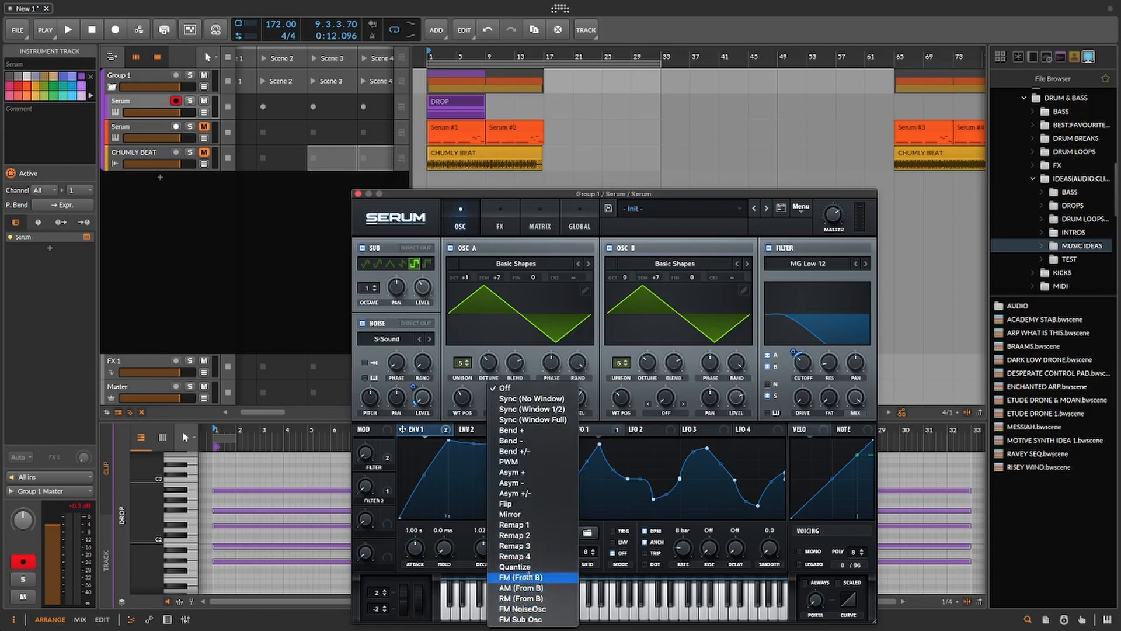
pyautogui.click(526, 578)
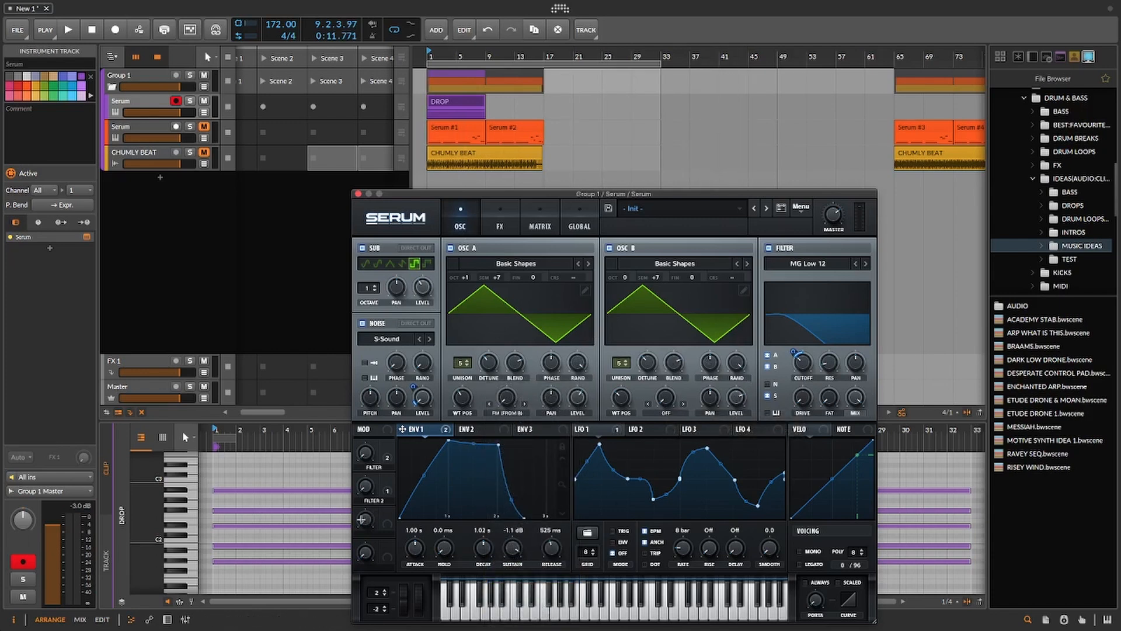
pyautogui.moveTo(386, 514); pyautogui.dragTo(504, 400)
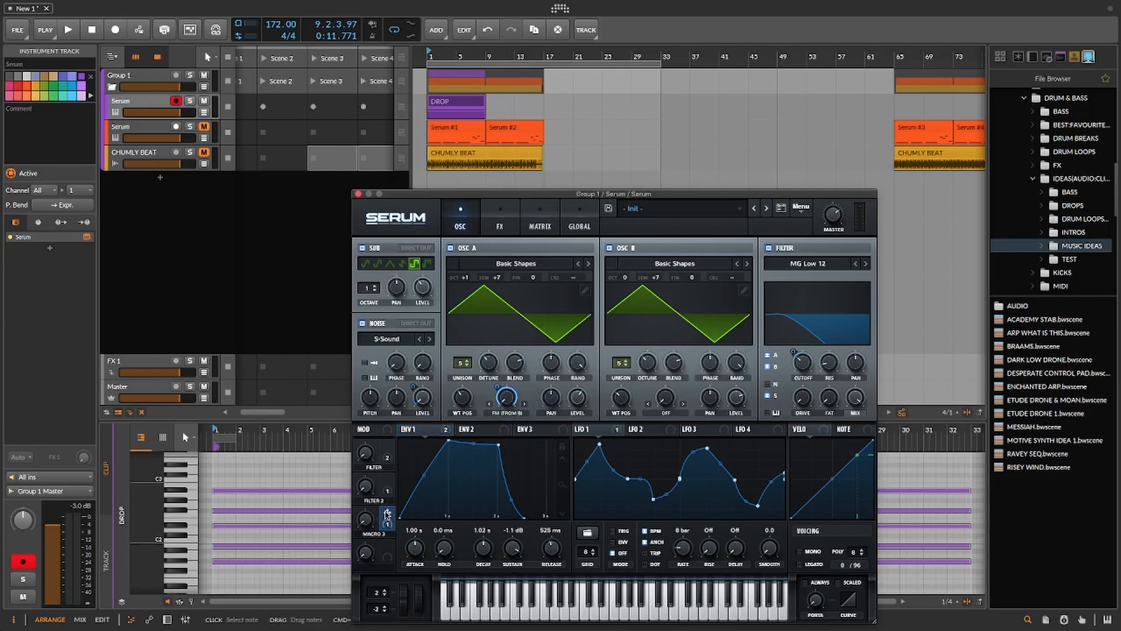
pyautogui.moveTo(388, 513)
pyautogui.mouseDown()
pyautogui.moveTo(661, 273)
pyautogui.moveTo(631, 278)
pyautogui.mouseUp()
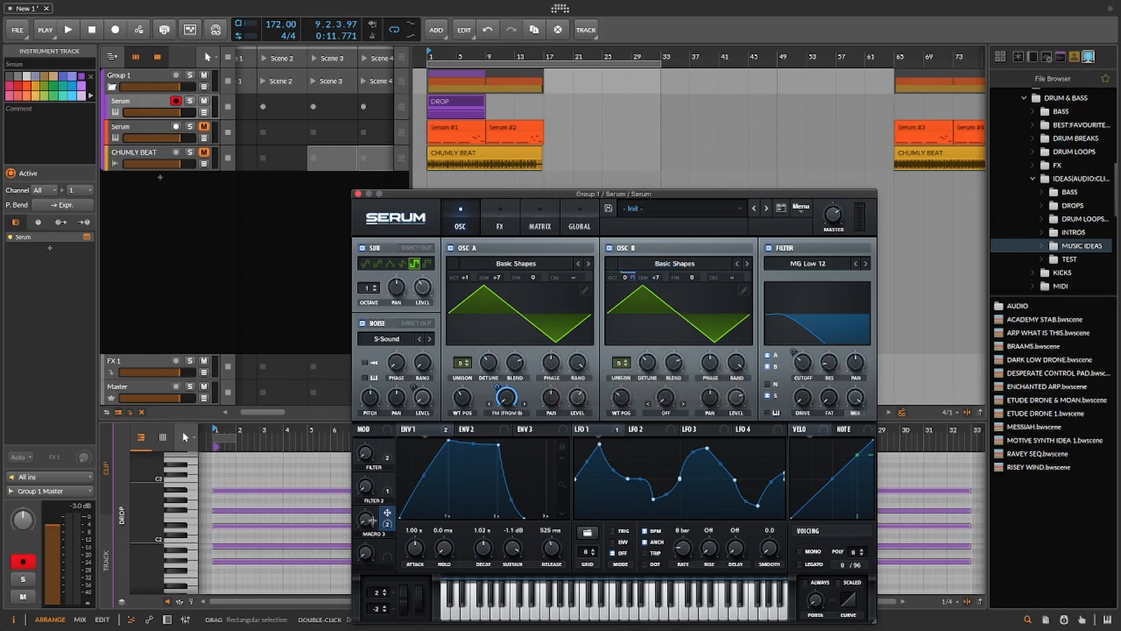
# Play the clip and sweep Macro 3 up and down to audition the FM and octave modulation
pyautogui.press('space')
pyautogui.moveTo(367, 519)
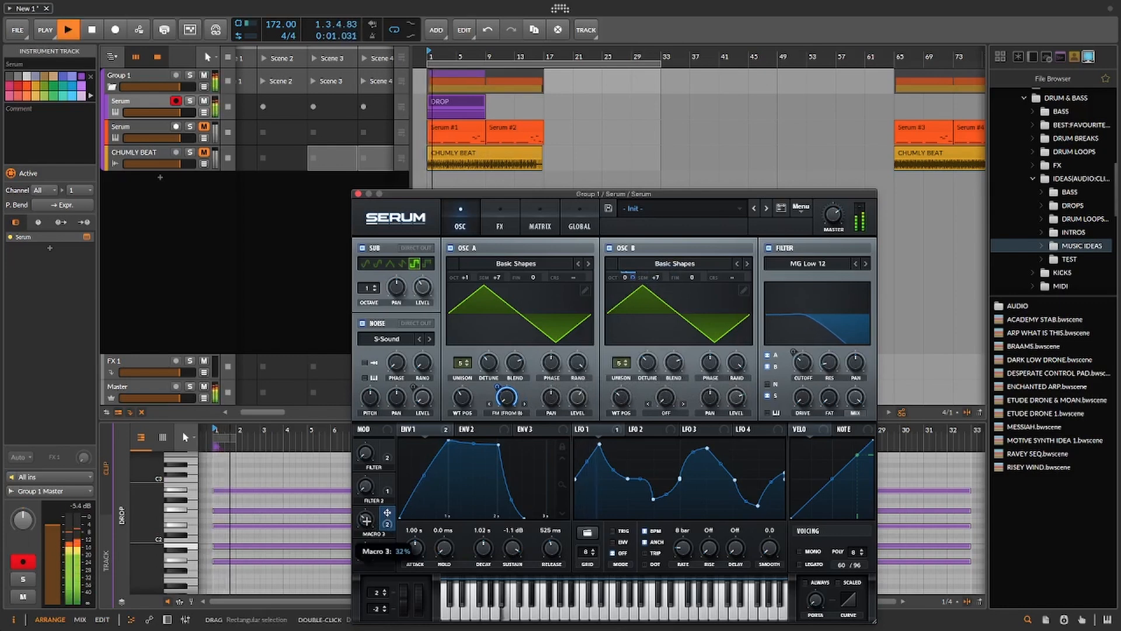
pyautogui.moveTo(365, 520); pyautogui.dragTo(356, 551)
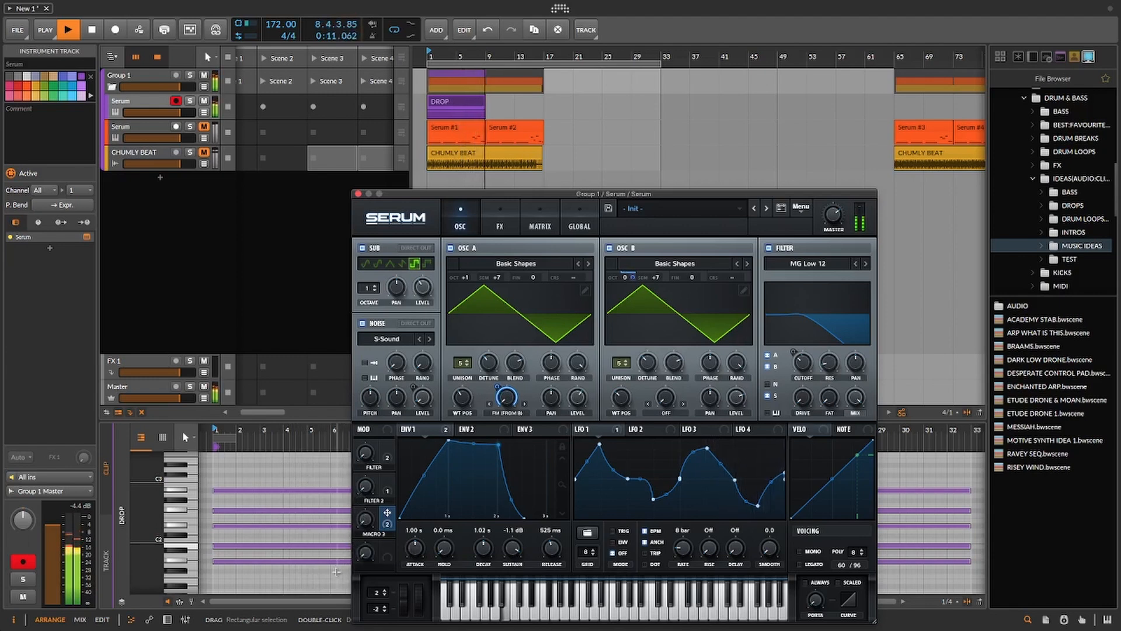
pyautogui.press('space')
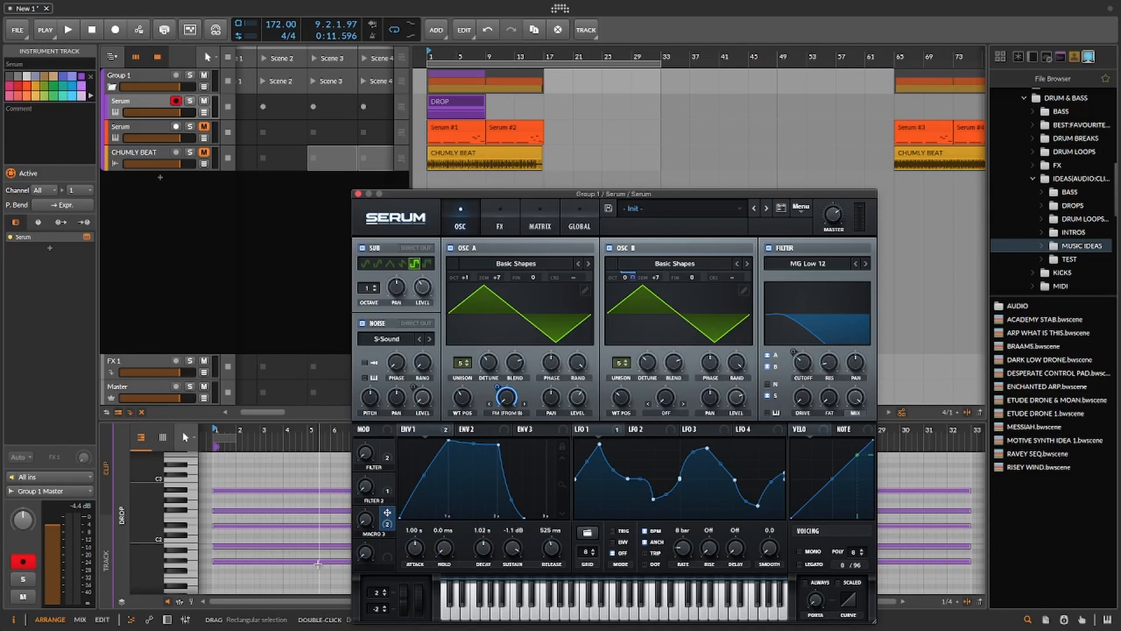
pyautogui.press('space')
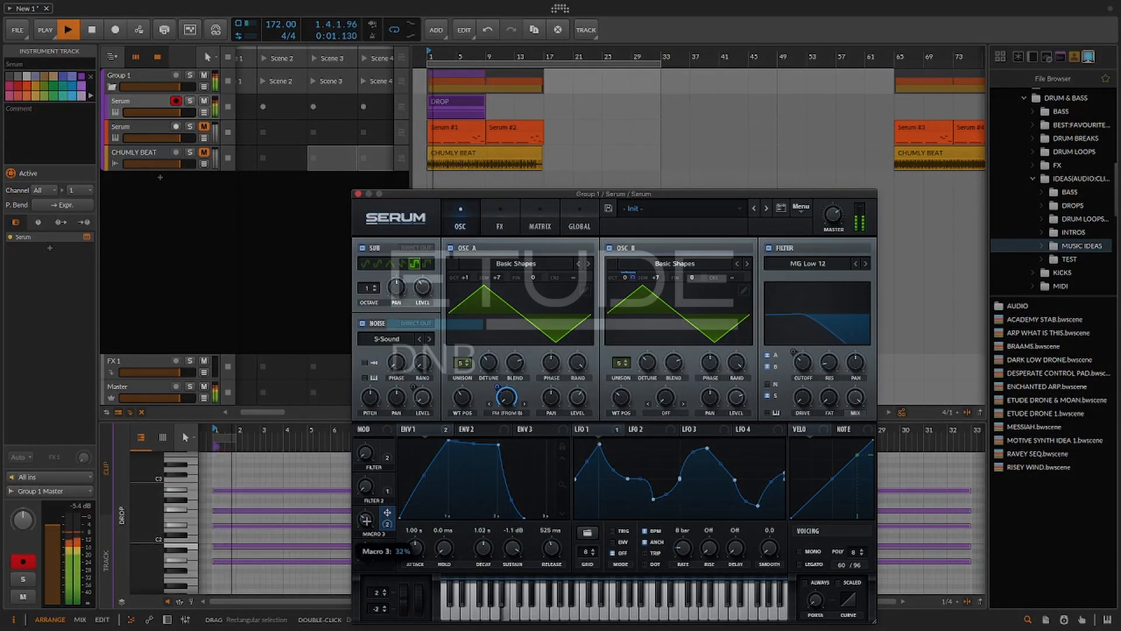
pyautogui.moveTo(362, 555); pyautogui.dragTo(366, 512)
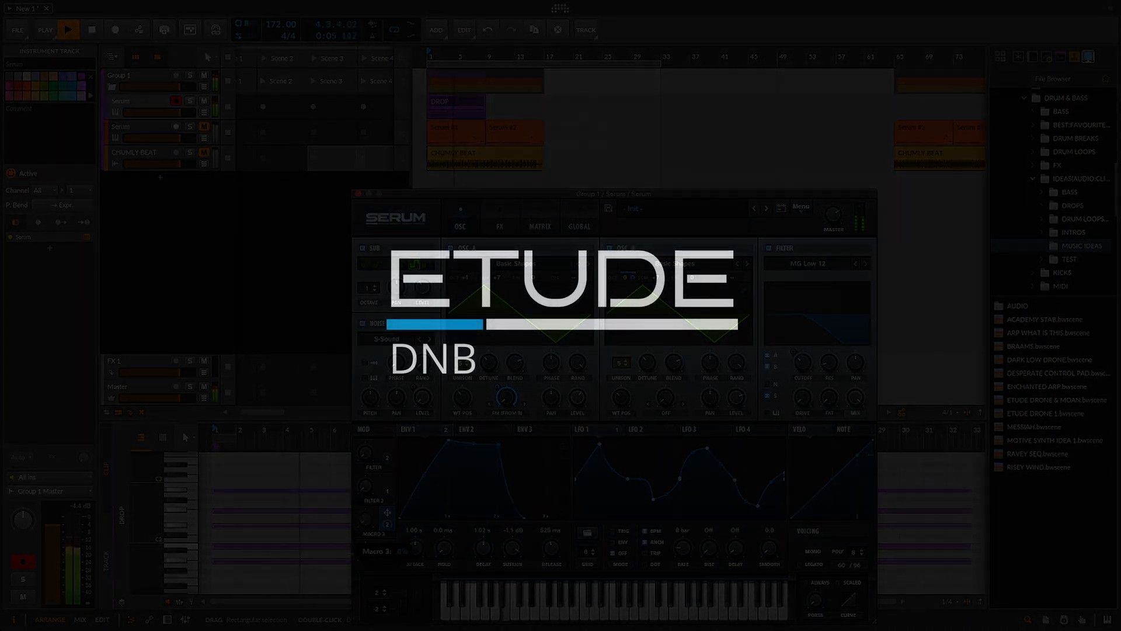